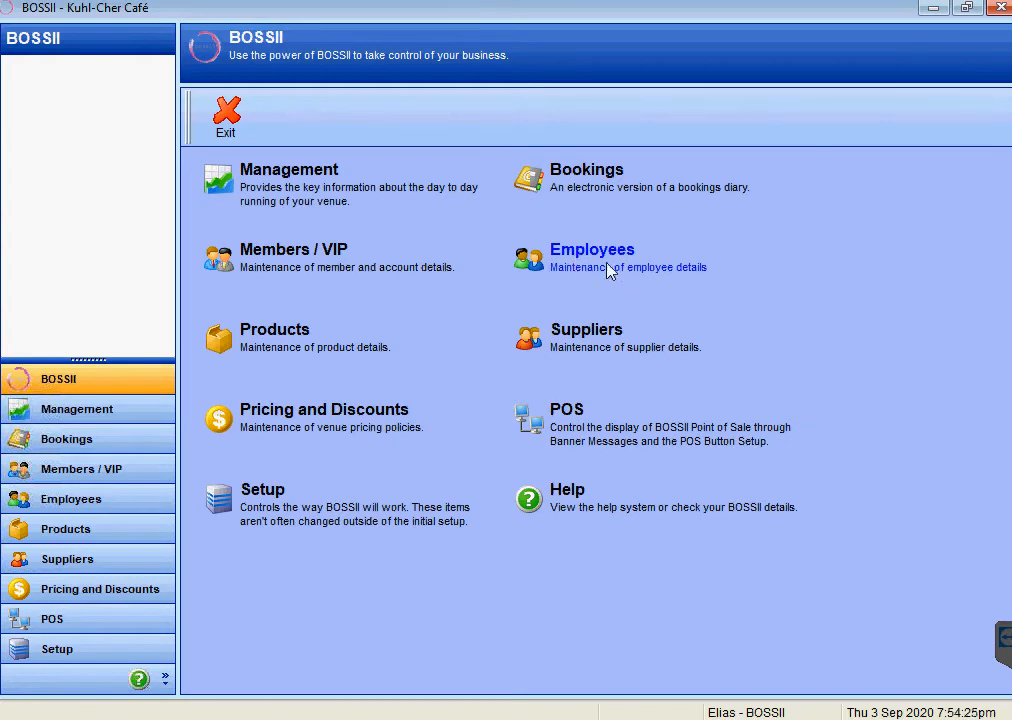
Create a new staff roster for the week ending 20/09/2020
click(287, 188)
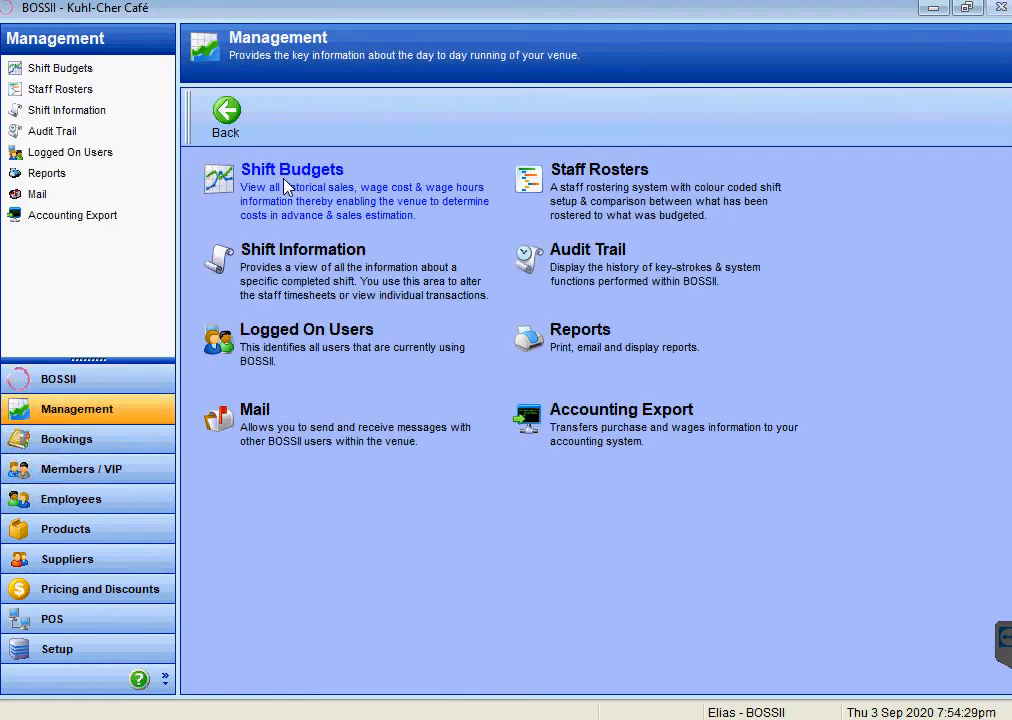
click(619, 195)
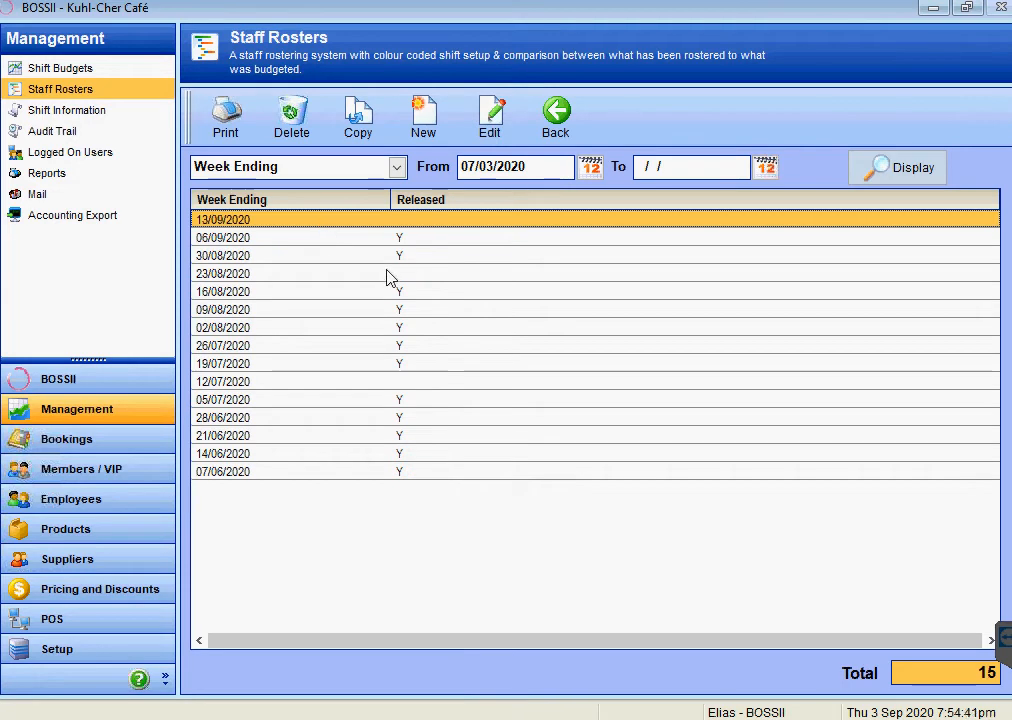
click(424, 118)
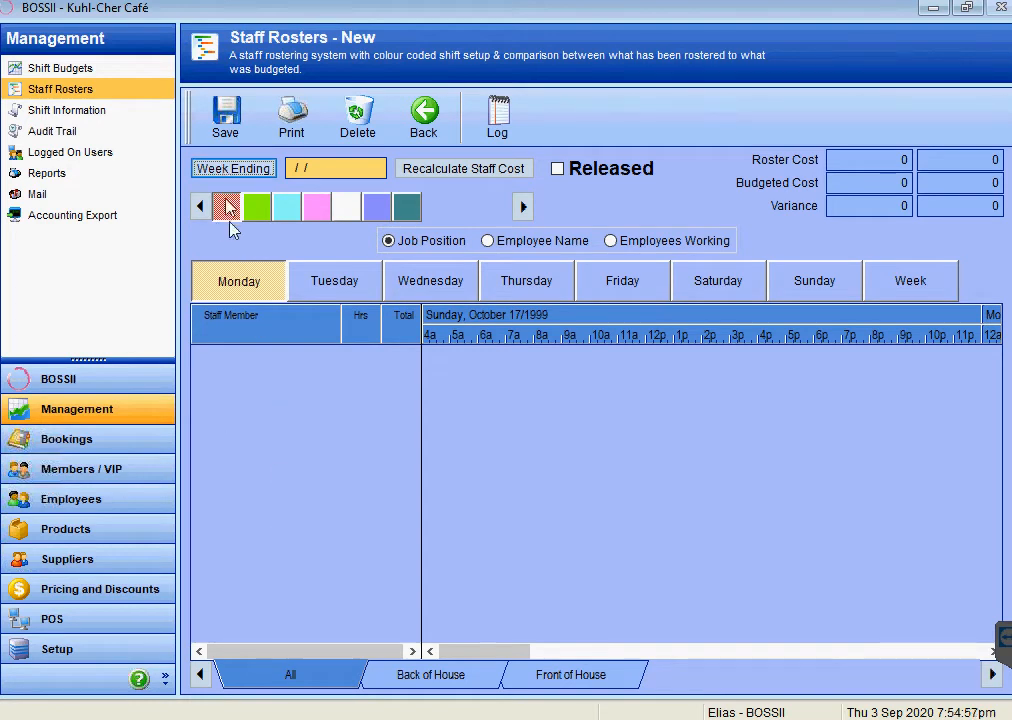
click(234, 169)
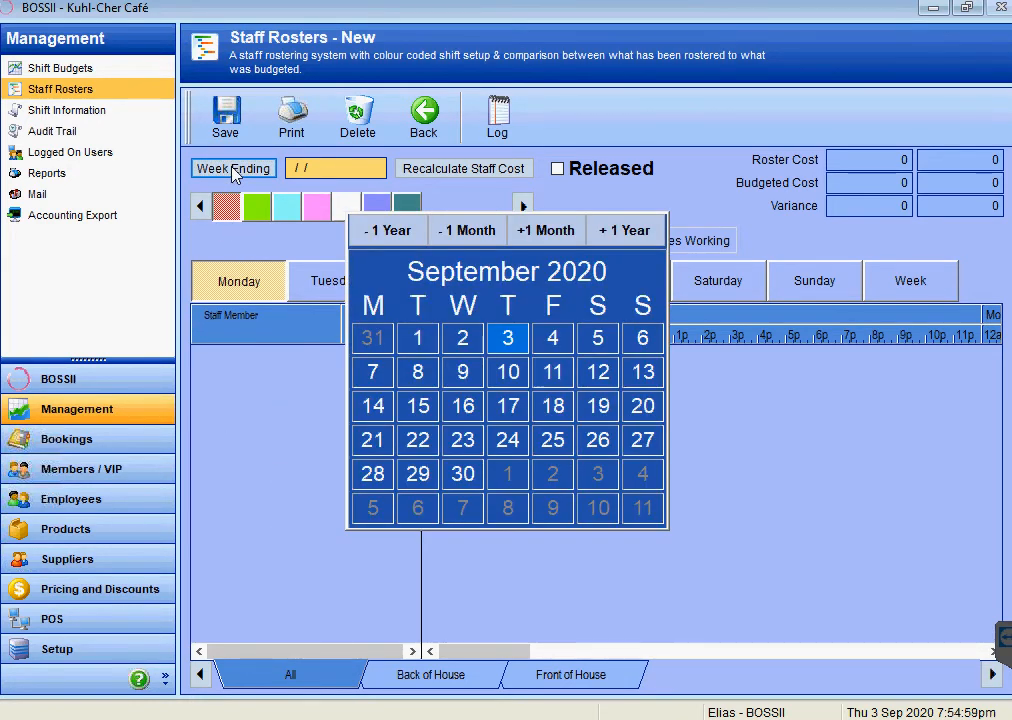
click(644, 406)
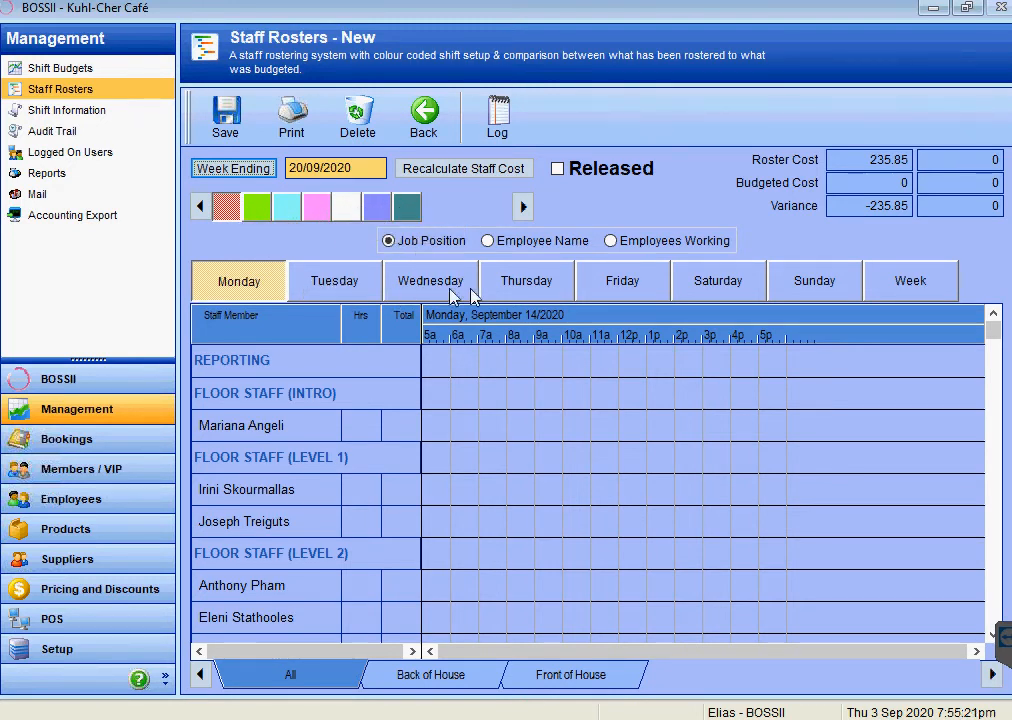
View the whole-week roster for Back of House and Front of House, returning to all departments
click(898, 286)
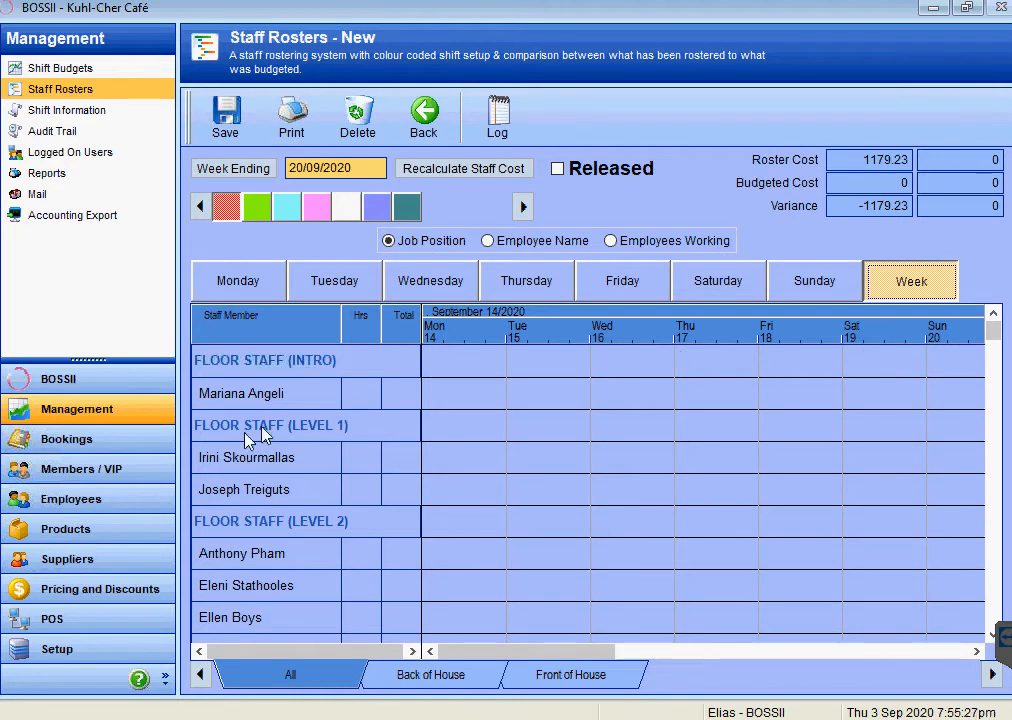
click(427, 678)
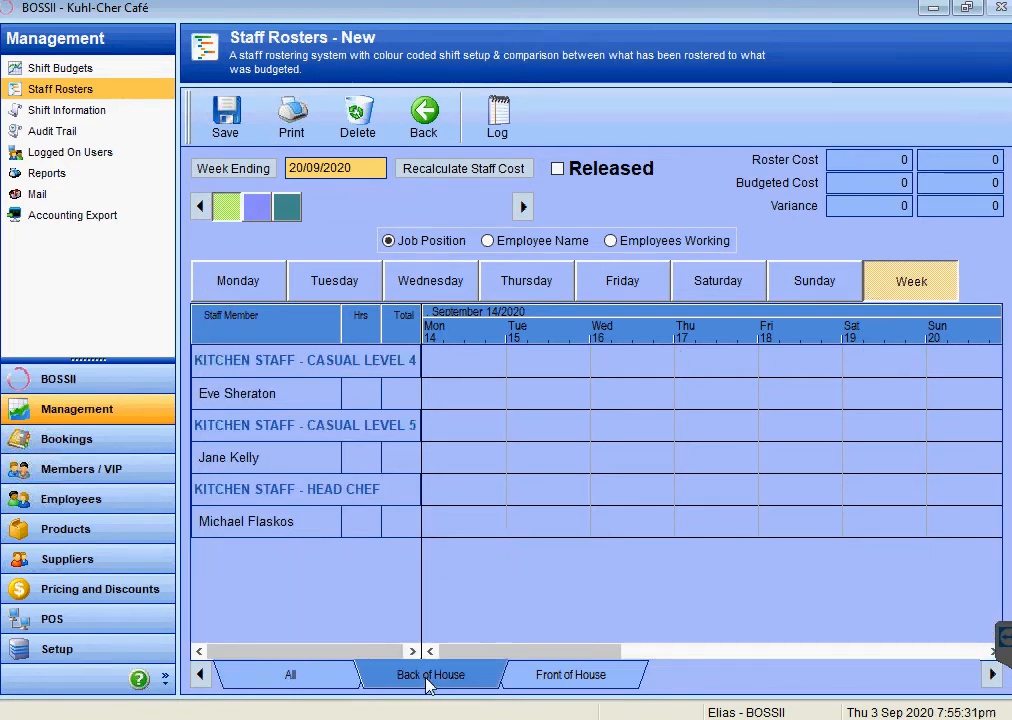
click(569, 678)
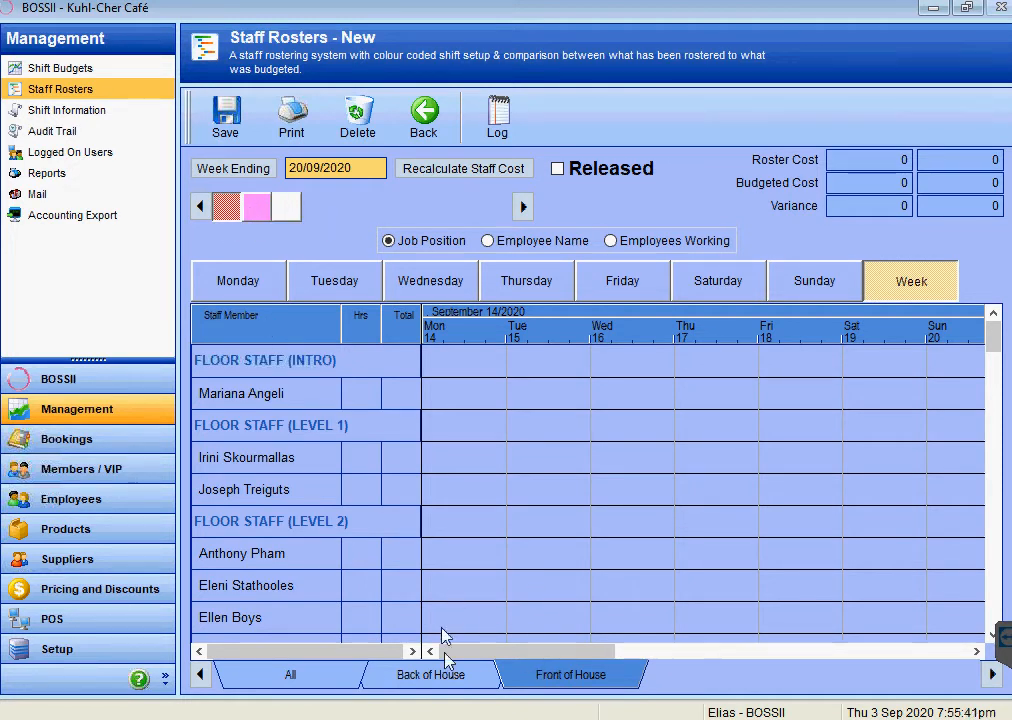
click(446, 679)
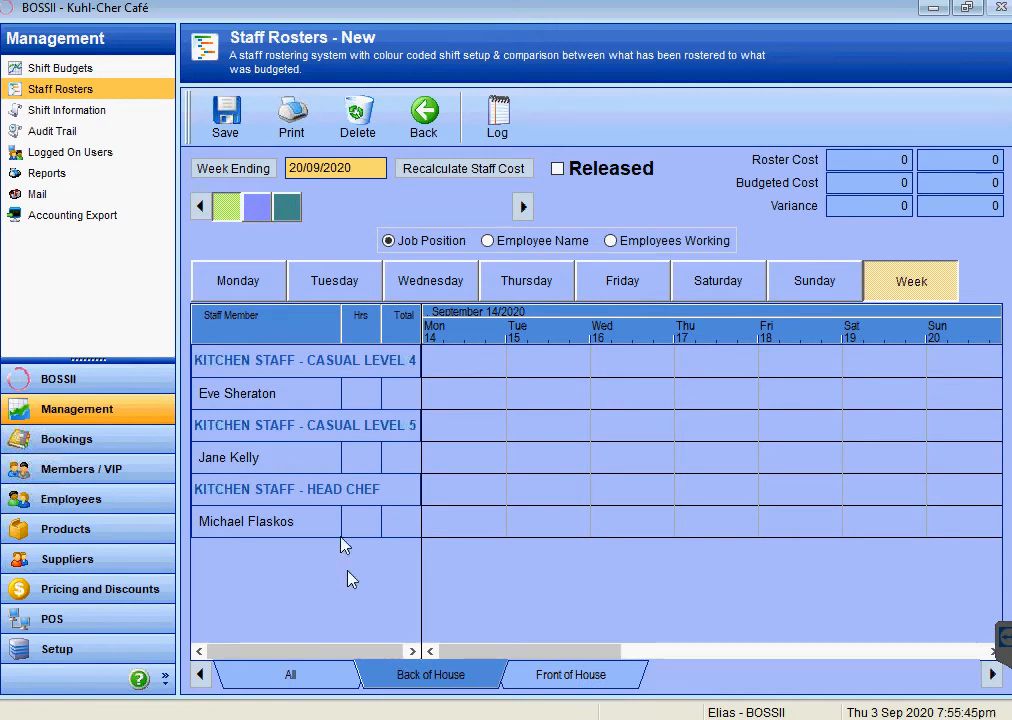
click(285, 680)
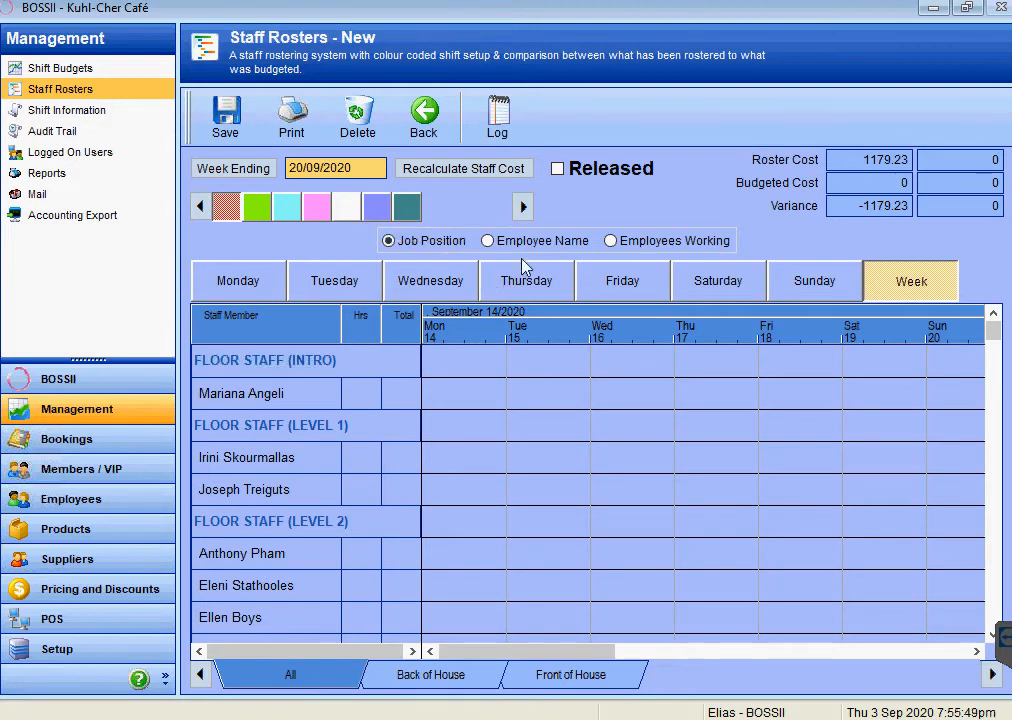
List staff by Employees Working and roster the first listed employee on Monday with a pink shift from 6 am to 2:30 pm
click(489, 241)
click(630, 243)
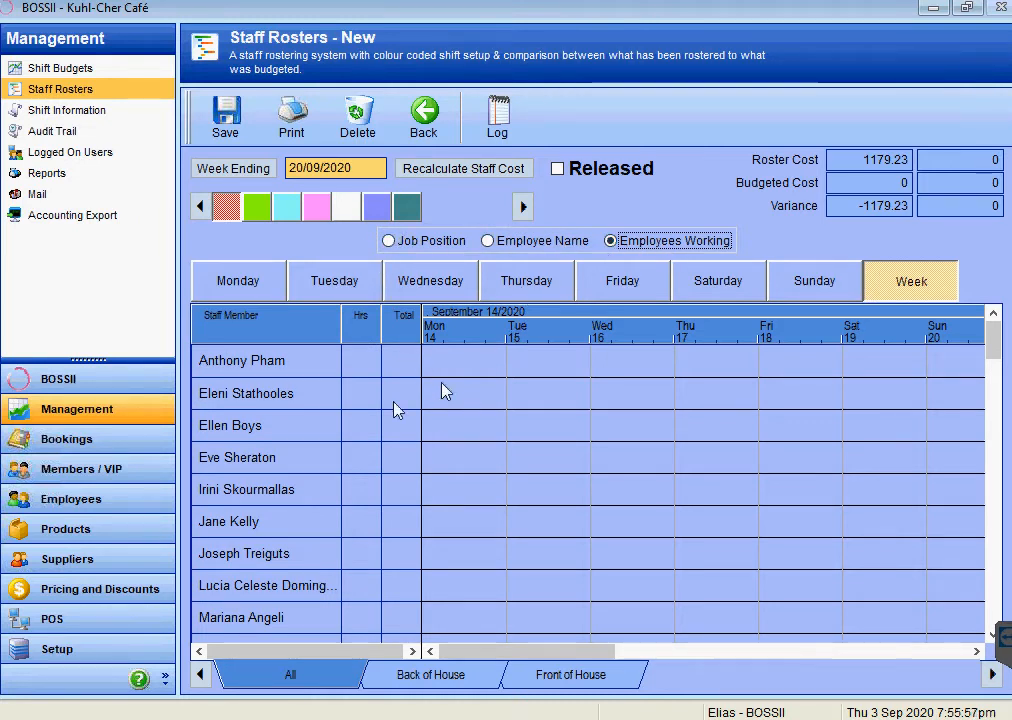
click(248, 286)
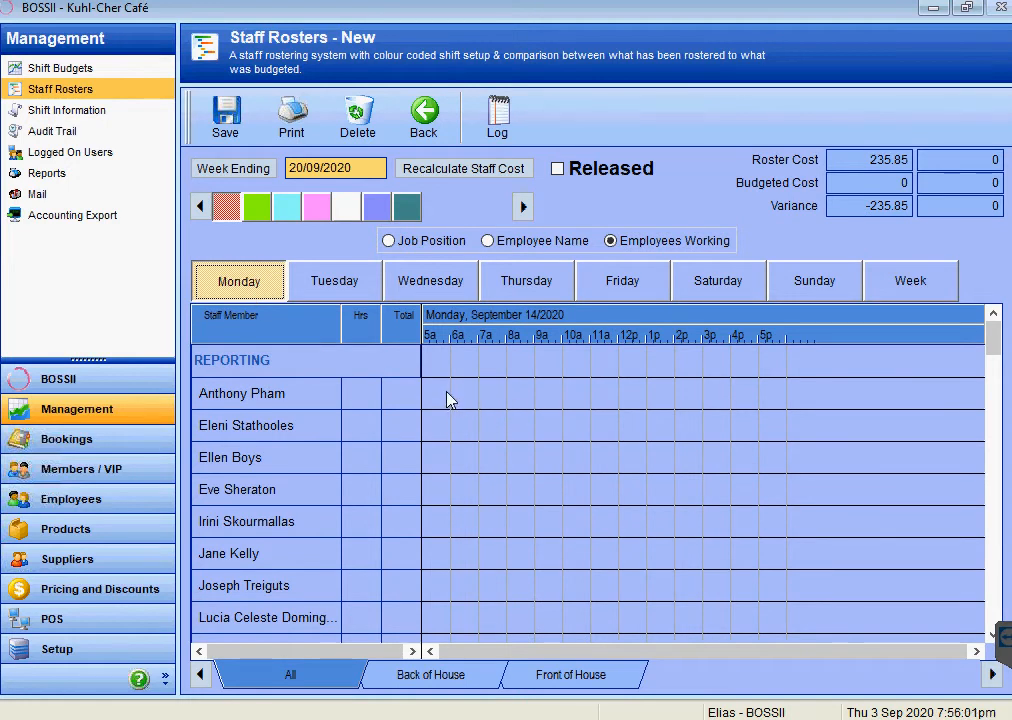
click(308, 209)
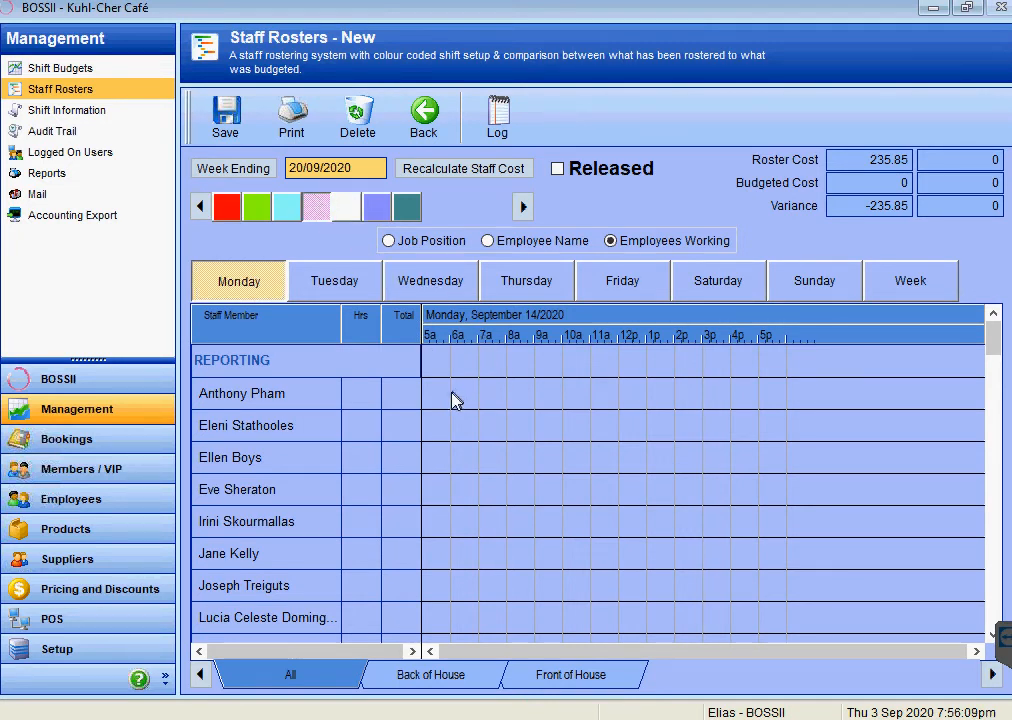
drag(451, 392, 688, 393)
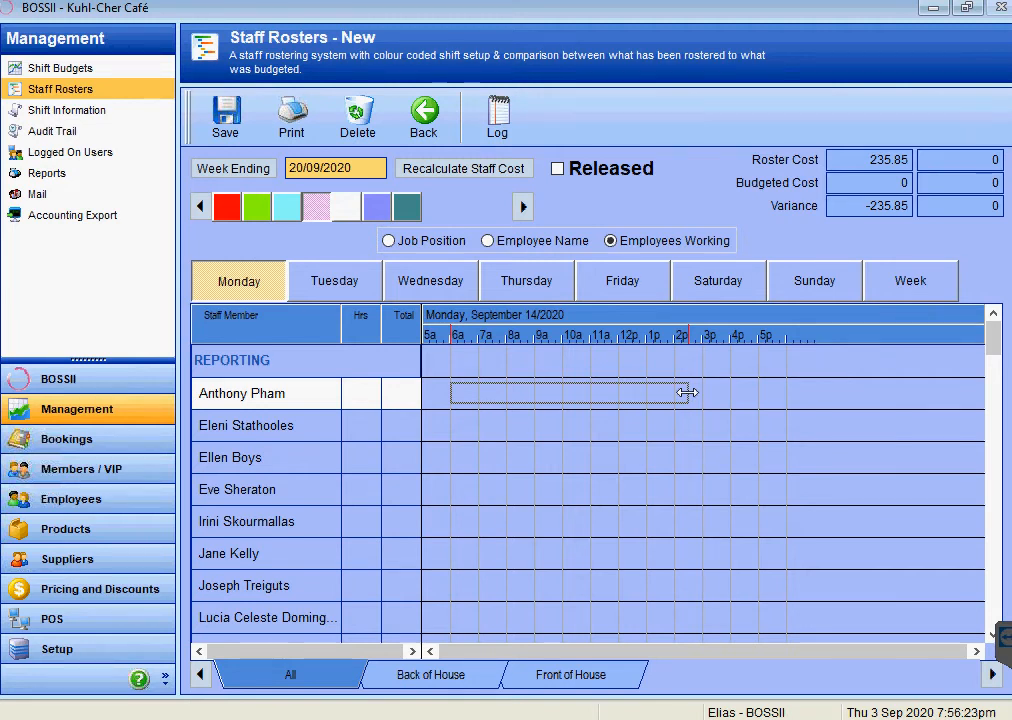
drag(688, 393, 688, 393)
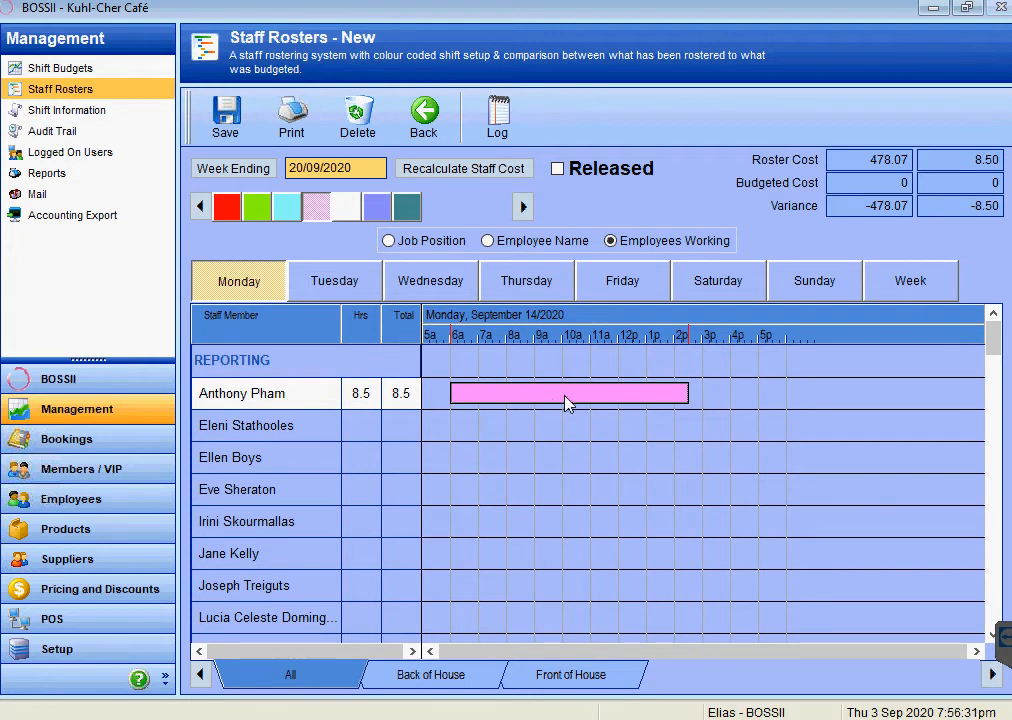
Roster the fourth listed employee on Monday with a purple-blue shift from 7 am to 3 pm
click(375, 210)
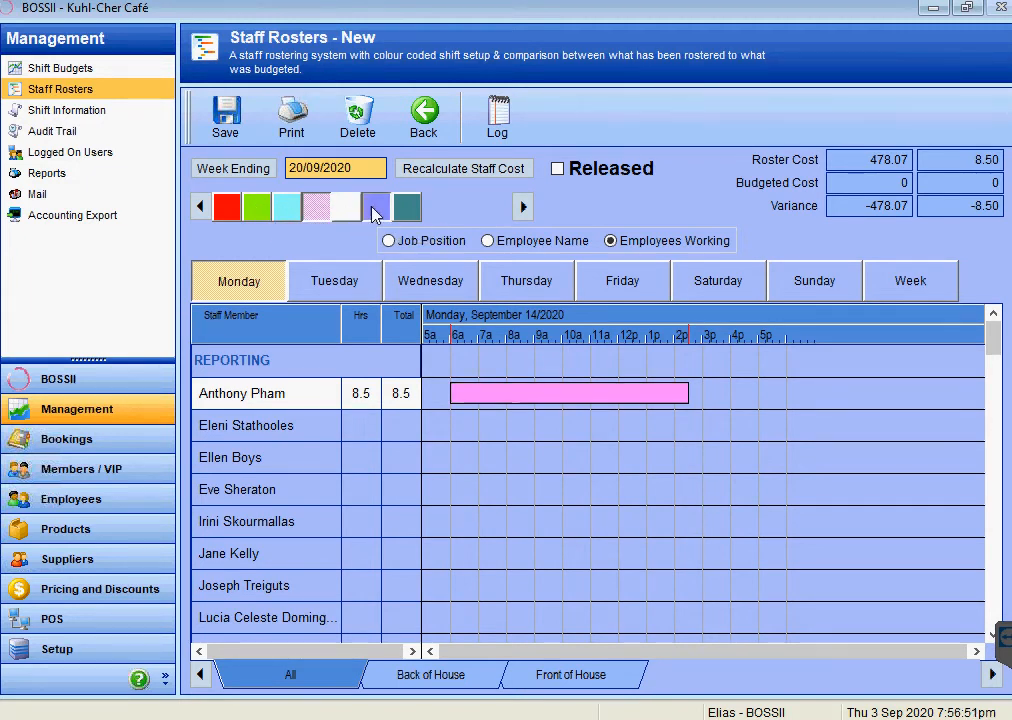
click(478, 490)
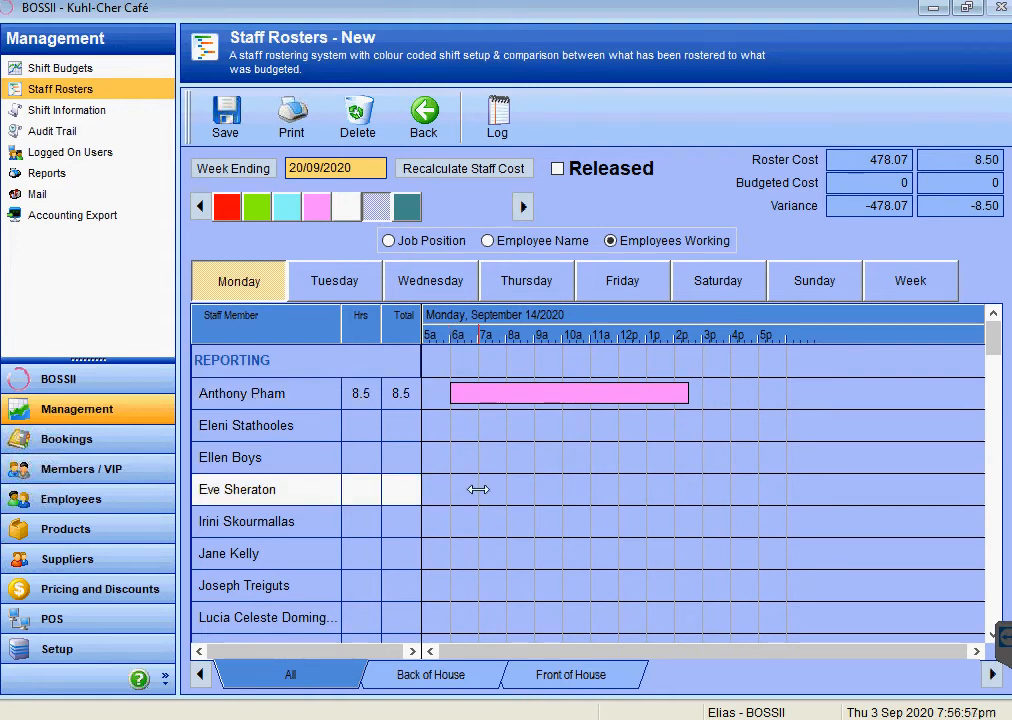
drag(478, 489, 701, 497)
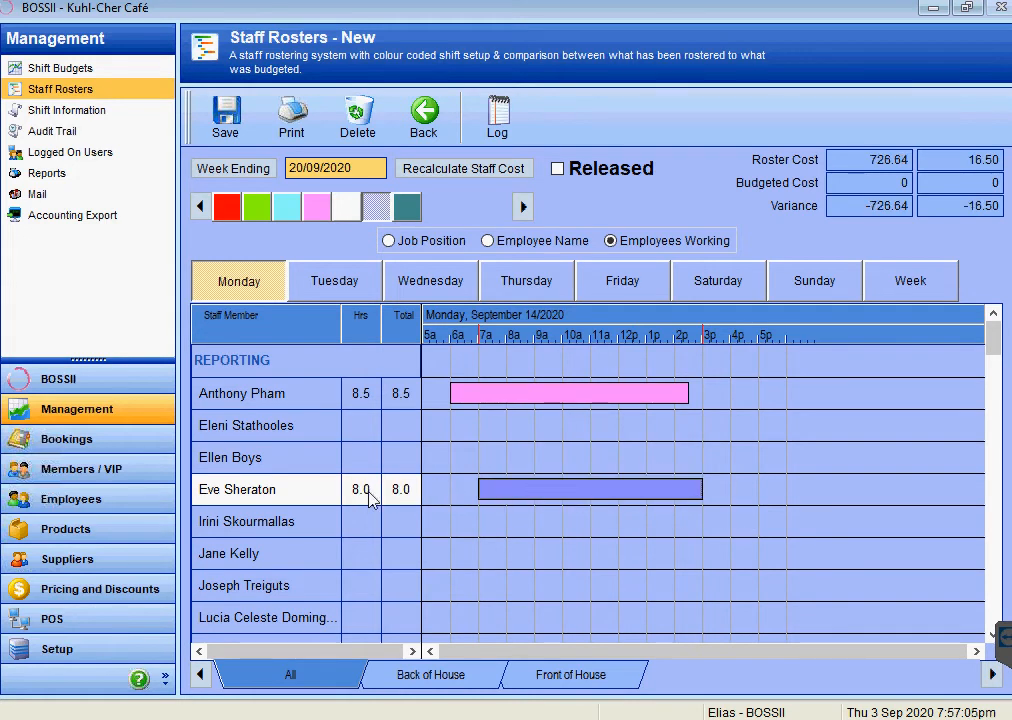
Roster the first listed employee on Tuesday with a red shift from 6 am to 12 pm
click(333, 285)
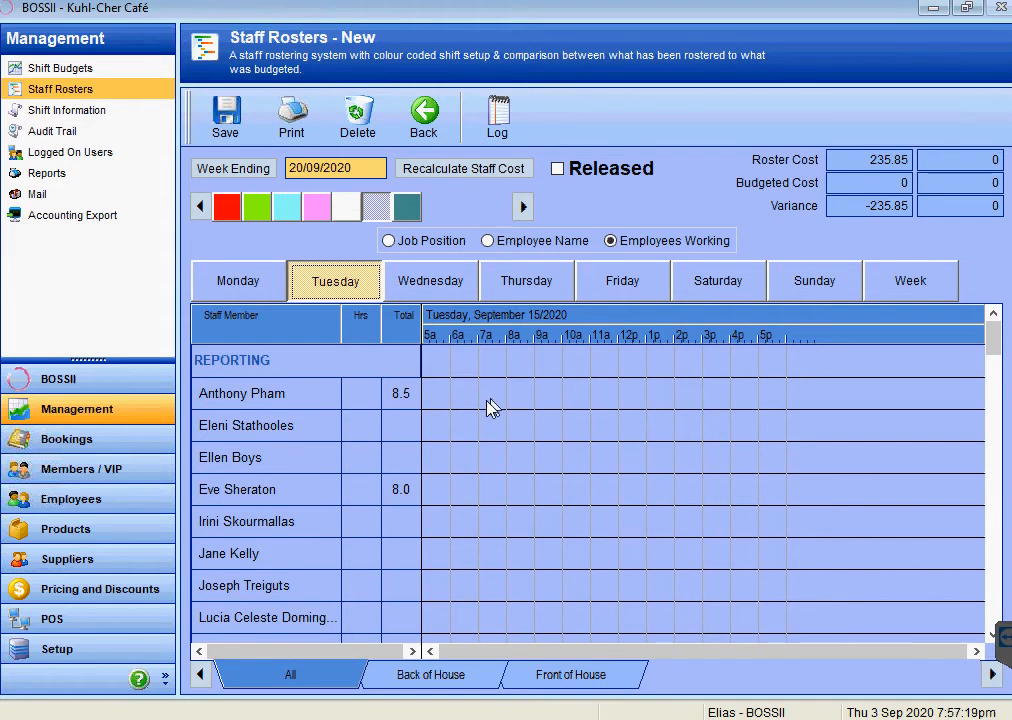
click(230, 207)
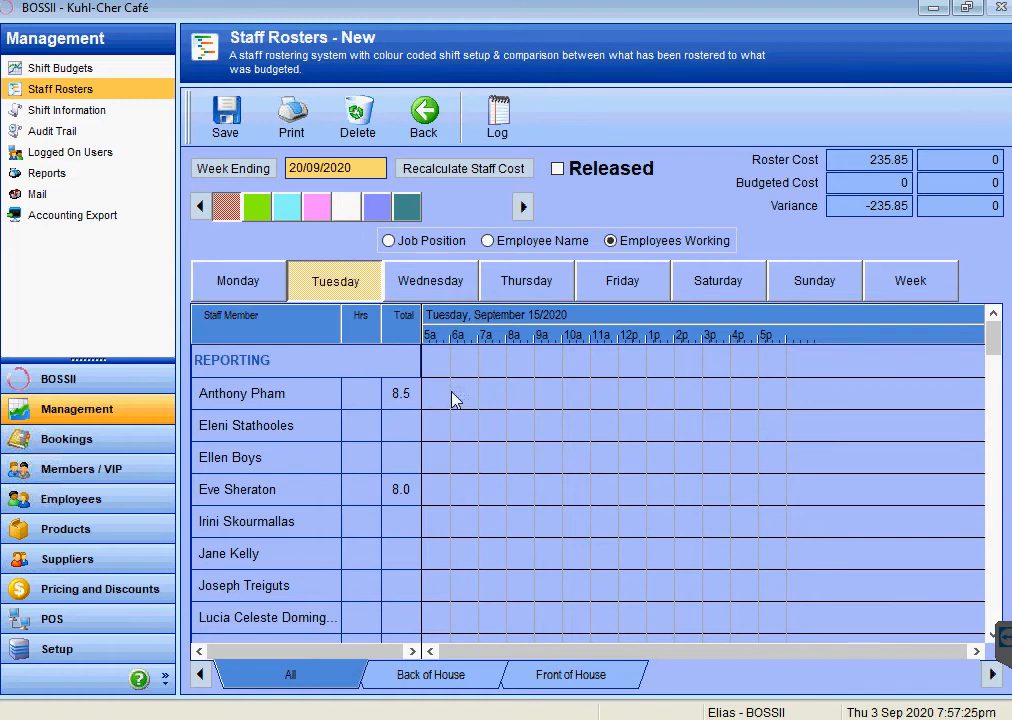
click(450, 390)
drag(450, 390, 620, 404)
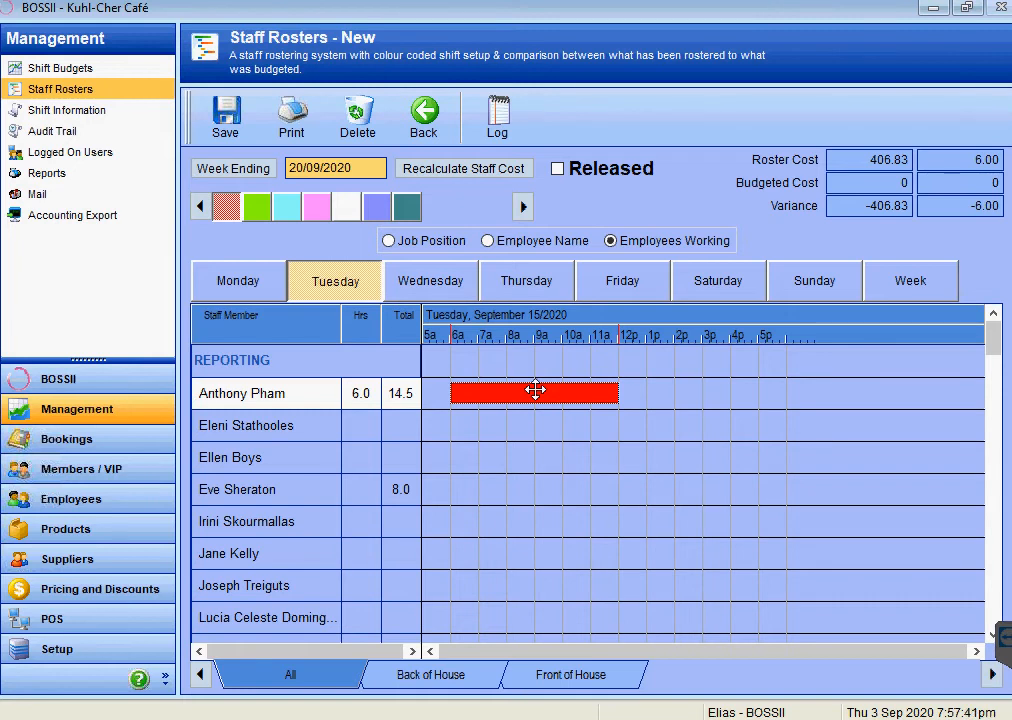
Move the red Tuesday shift to the seventh listed employee and delete that time bar
drag(535, 404, 535, 580)
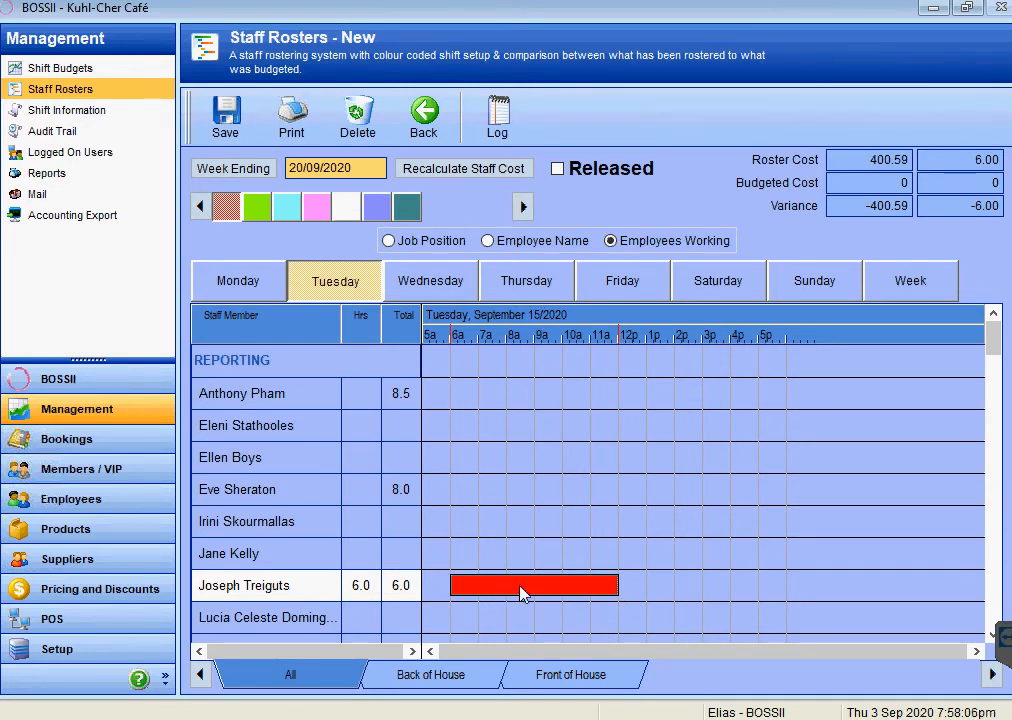
click(356, 117)
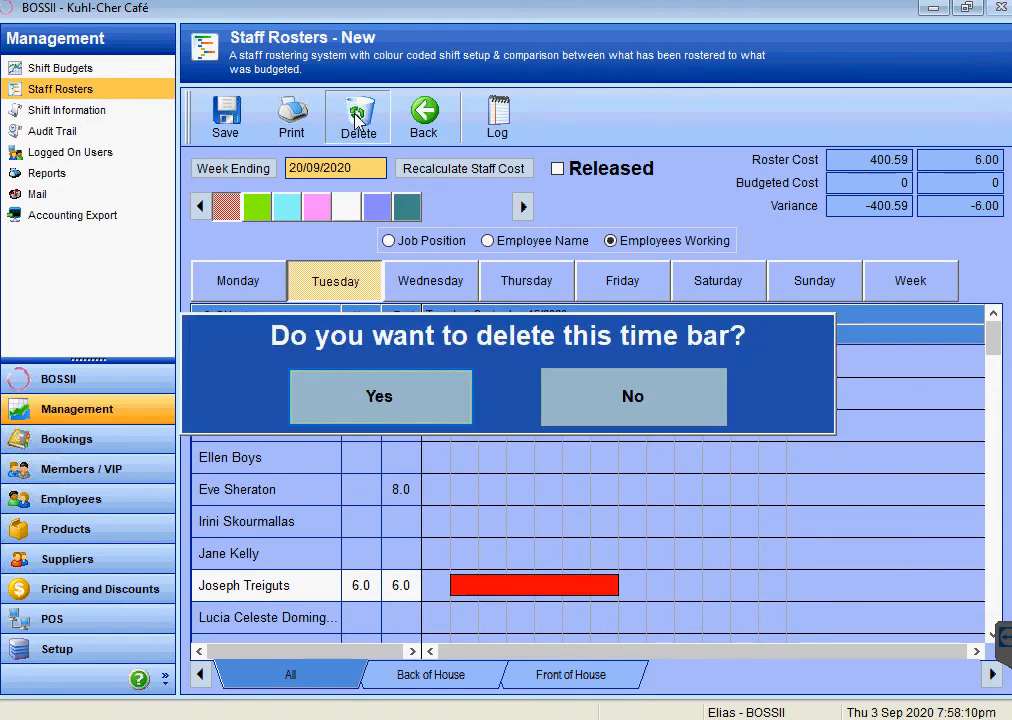
click(389, 400)
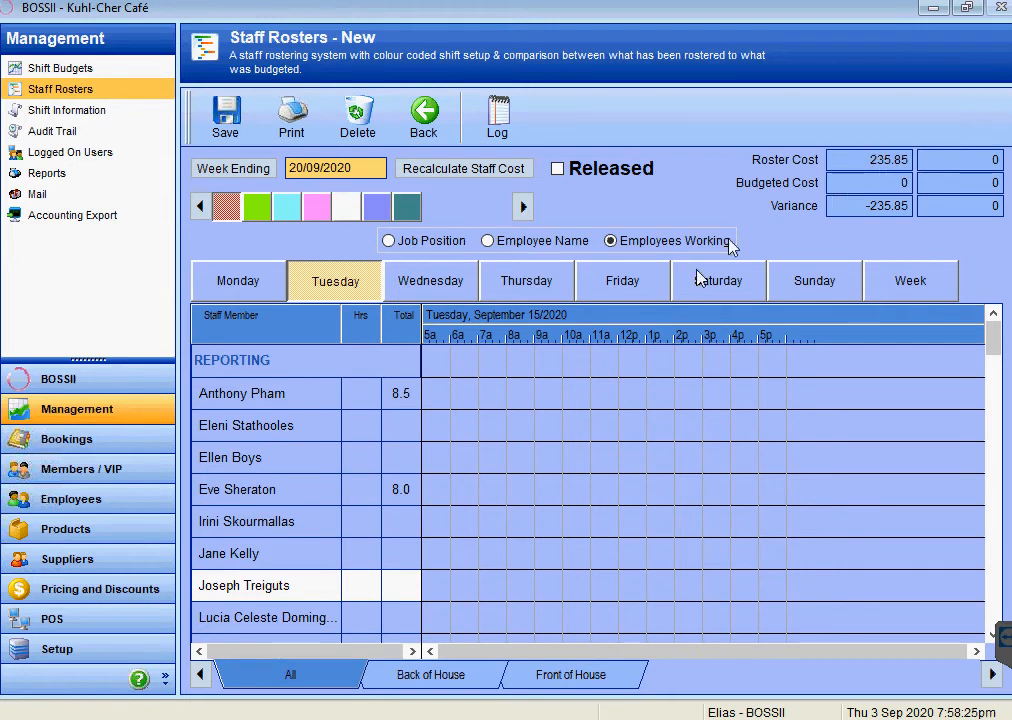
Roster the sixth listed employee on Tuesday with a red shift from 6 am to 12:30 pm
scroll(398, 528, down, 2)
scroll(398, 528, down, 2)
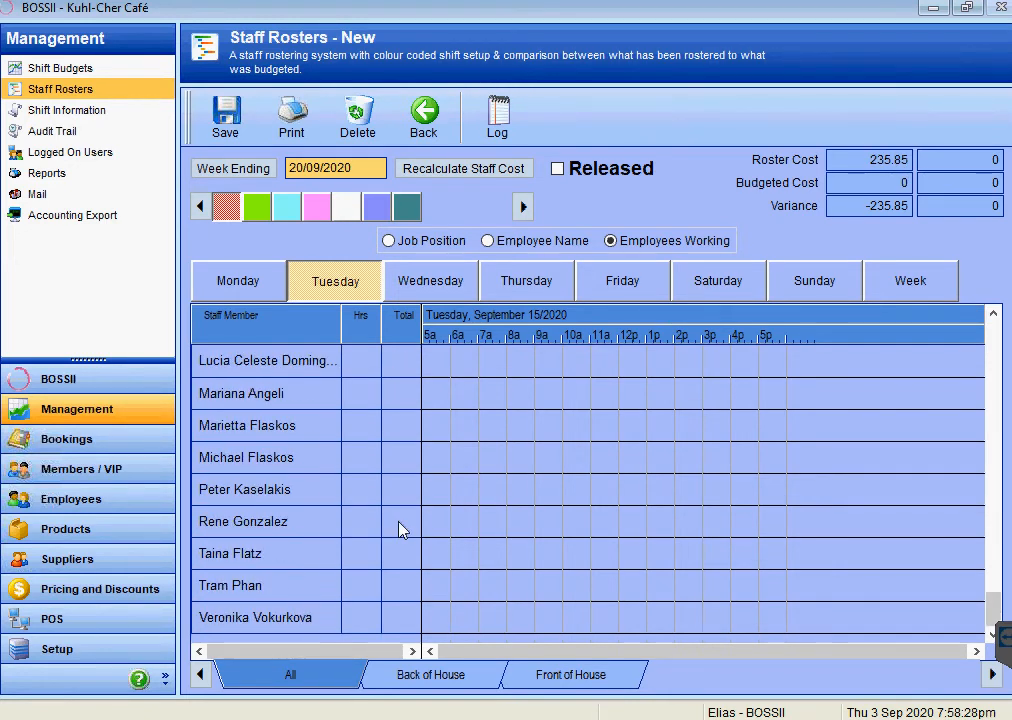
scroll(370, 550, up, 4)
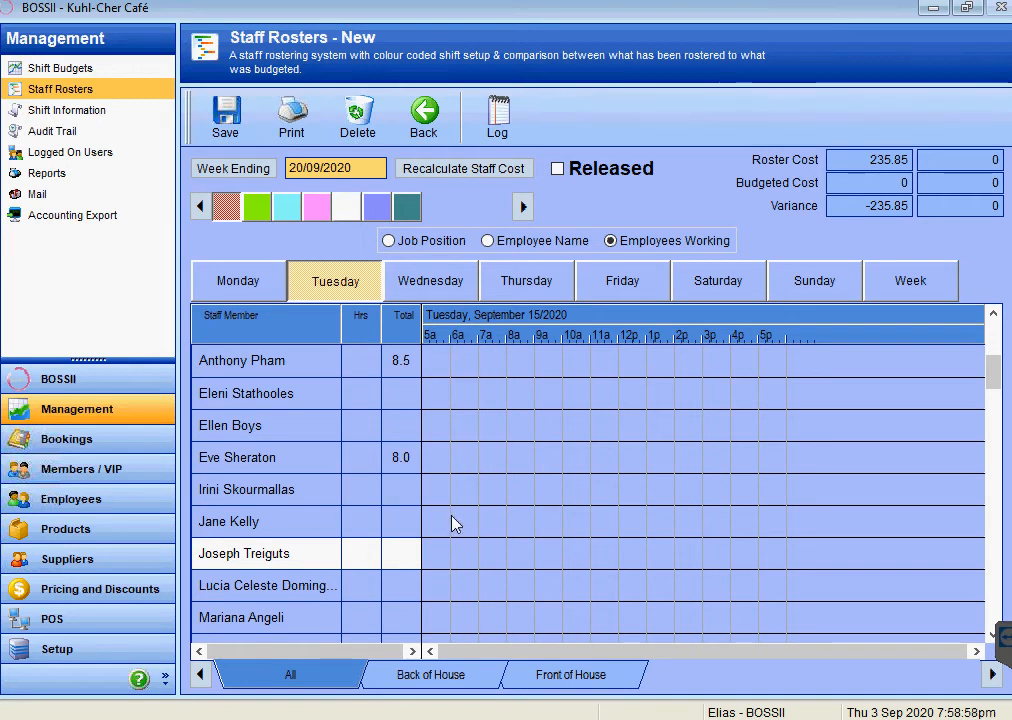
drag(452, 521, 629, 521)
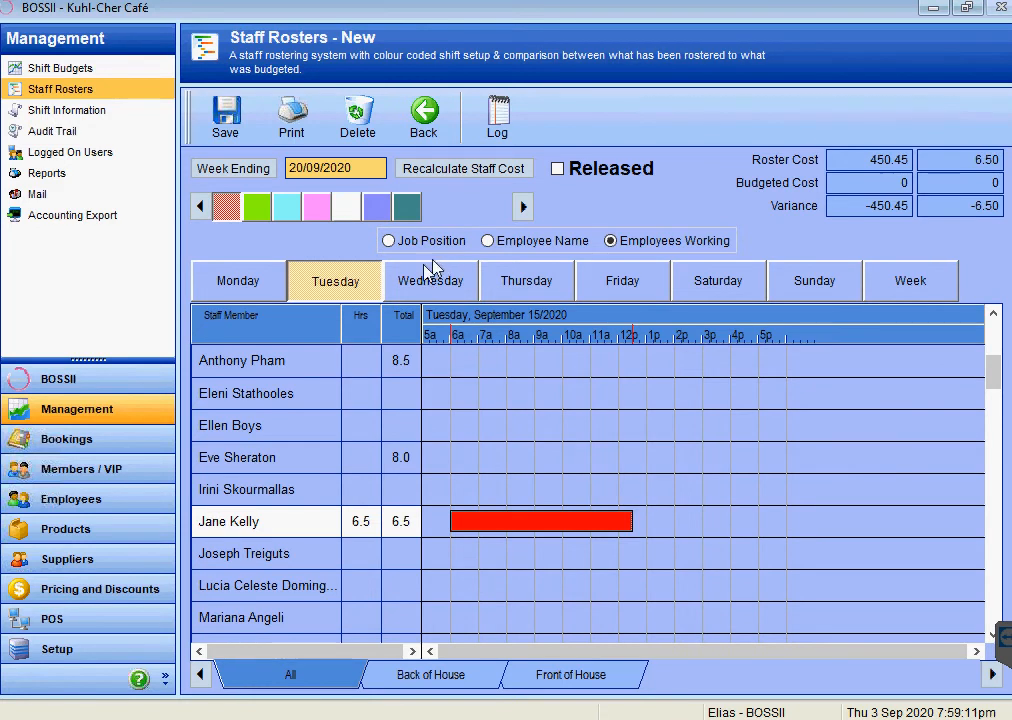
Review the rostered shifts for the whole week in Back of House, Front of House and all departments
click(872, 286)
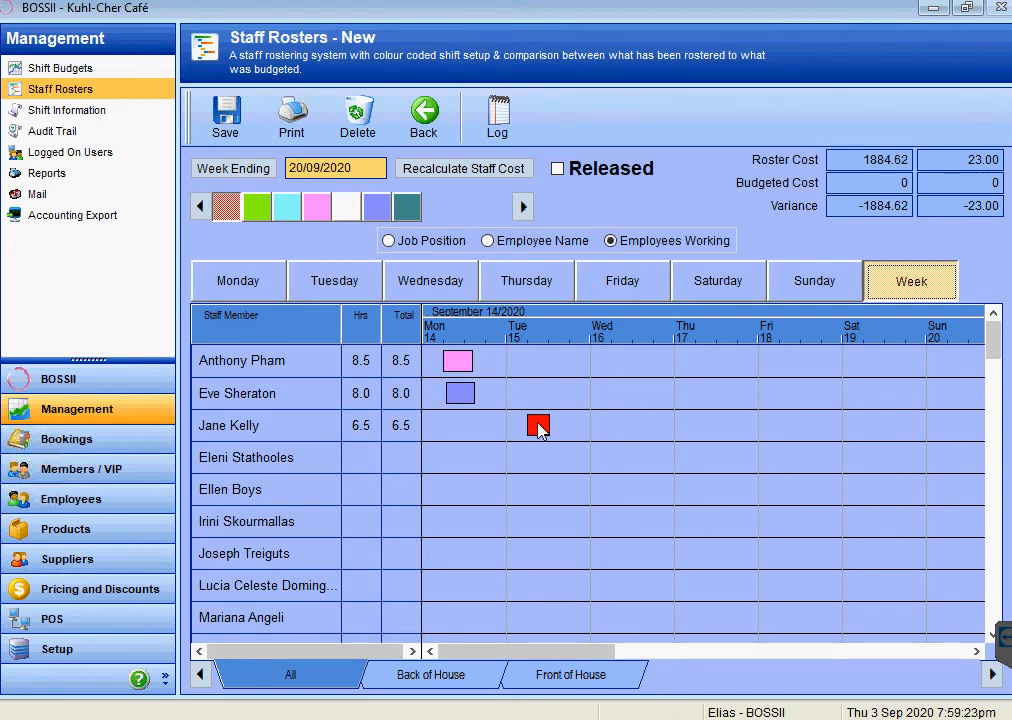
click(463, 675)
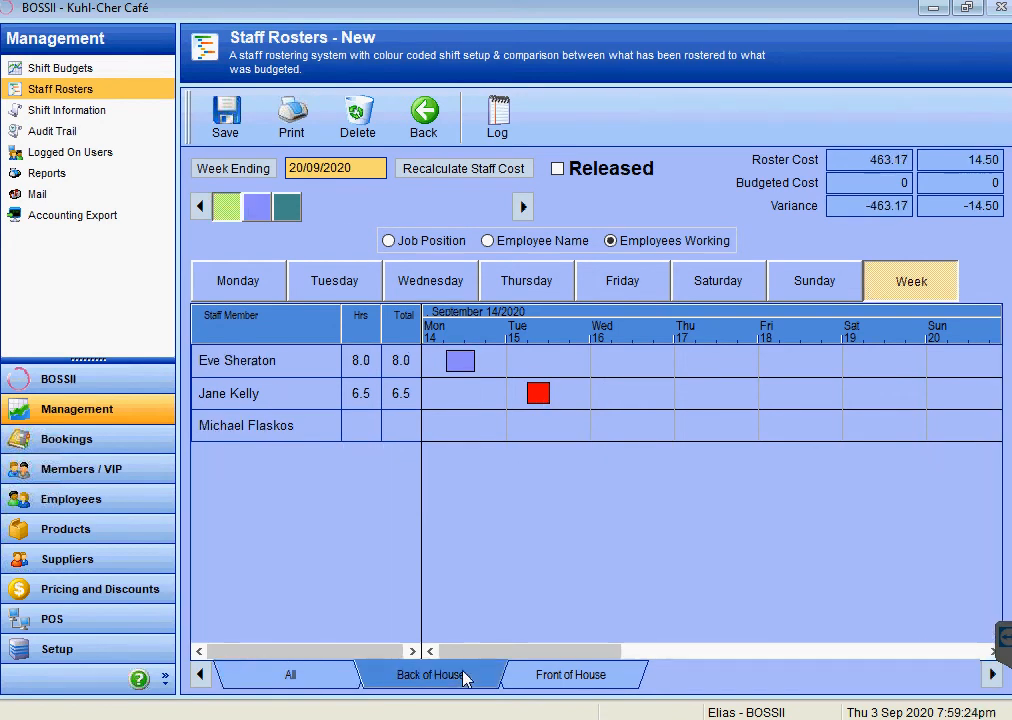
click(547, 686)
click(330, 683)
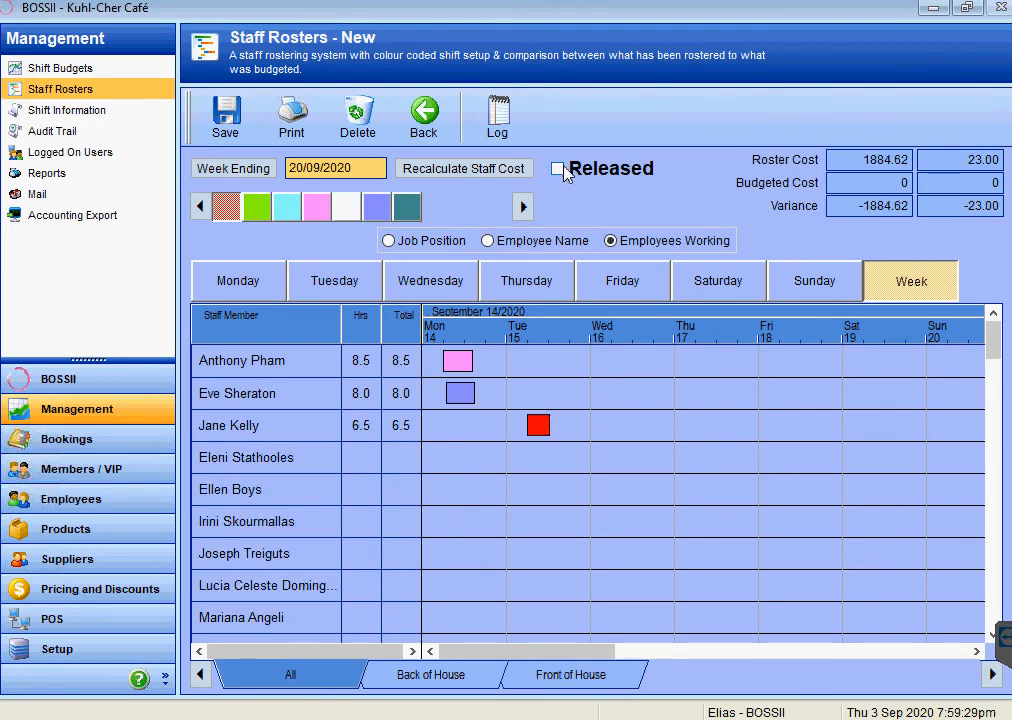
Mark the roster as released and save it with the staff cost recalculated
click(558, 169)
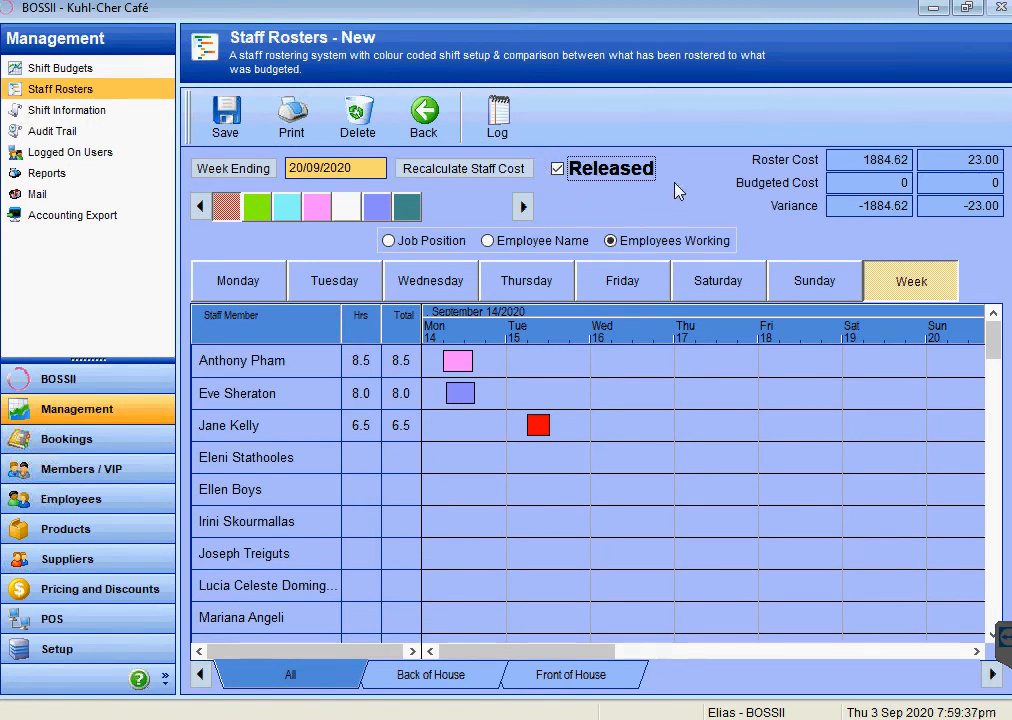
click(437, 171)
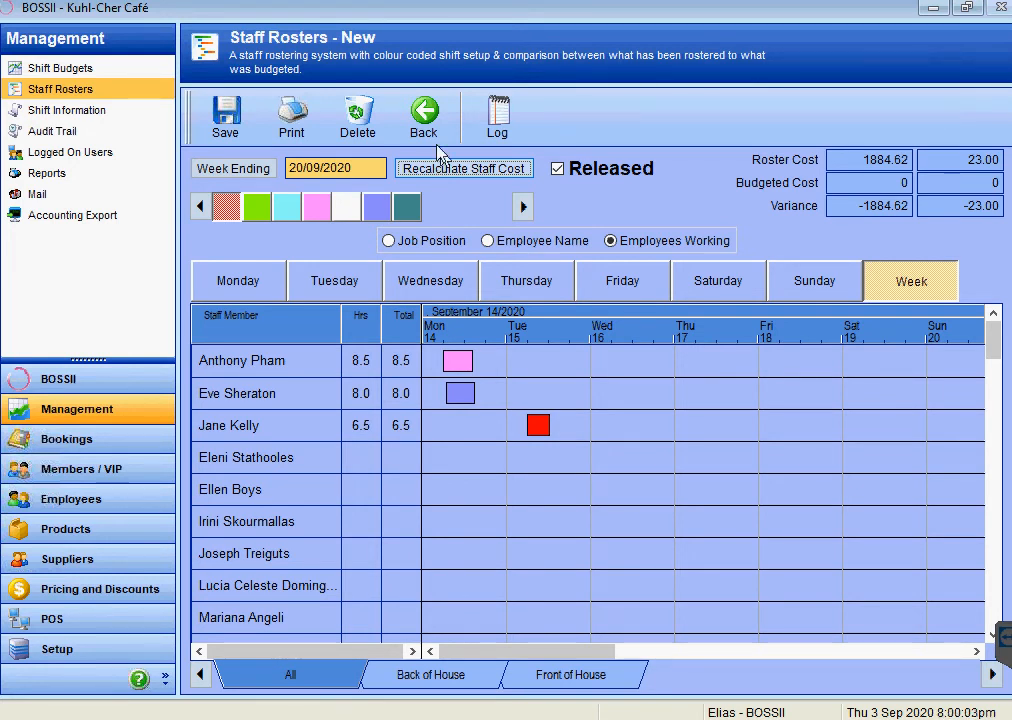
click(228, 121)
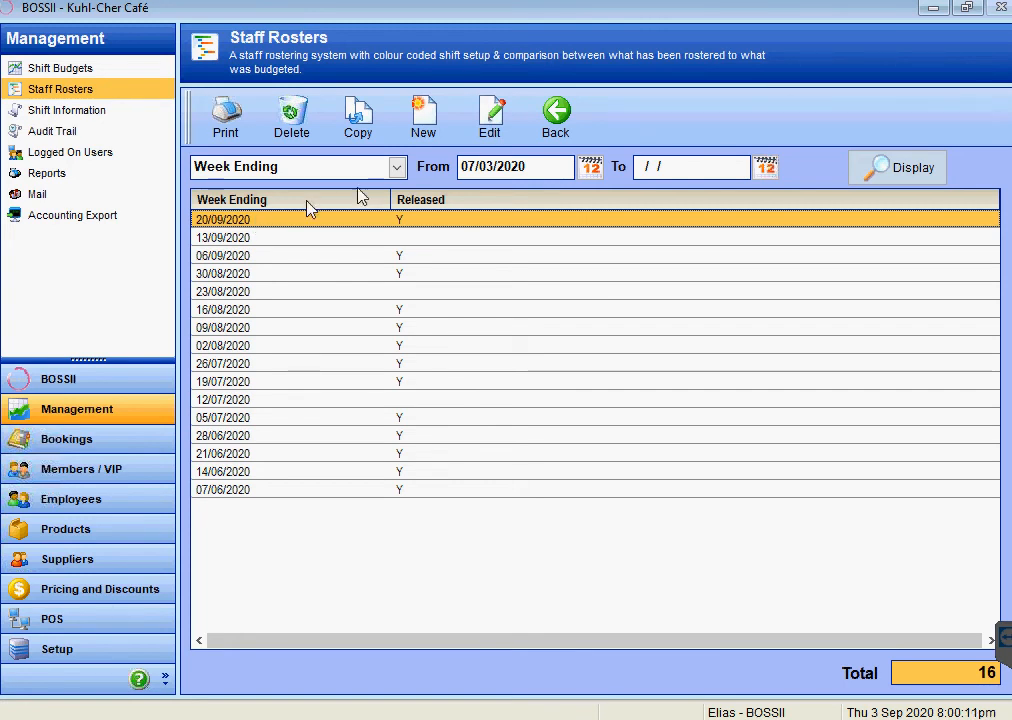
Reopen the roster for the week ending 20/09/2020 for editing and bring up its printable reports
click(489, 118)
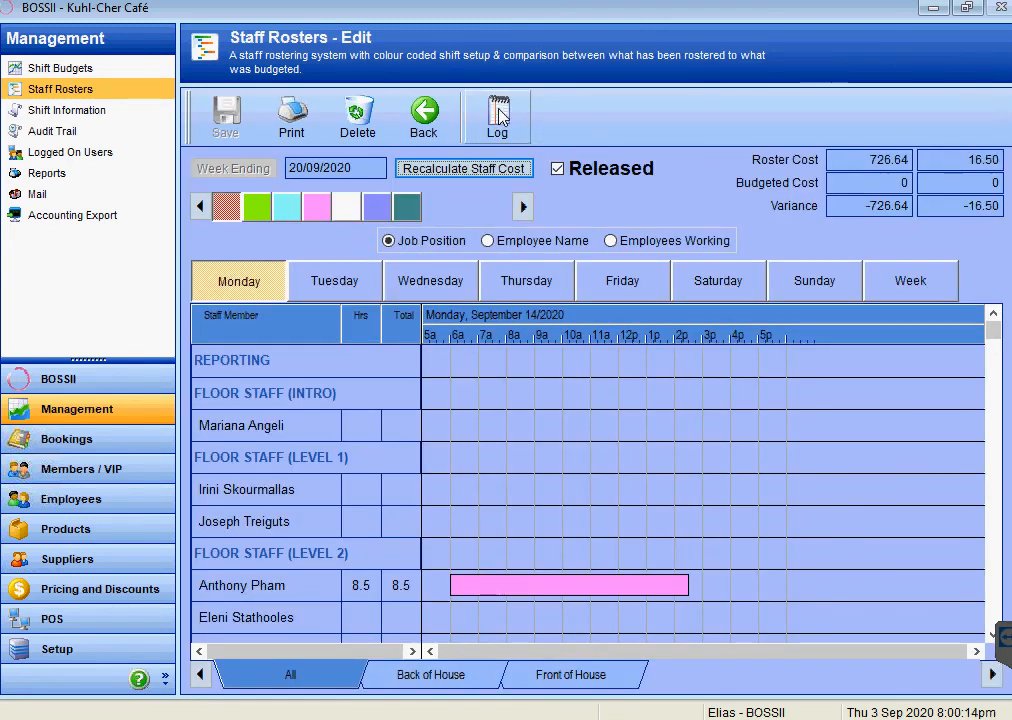
click(293, 117)
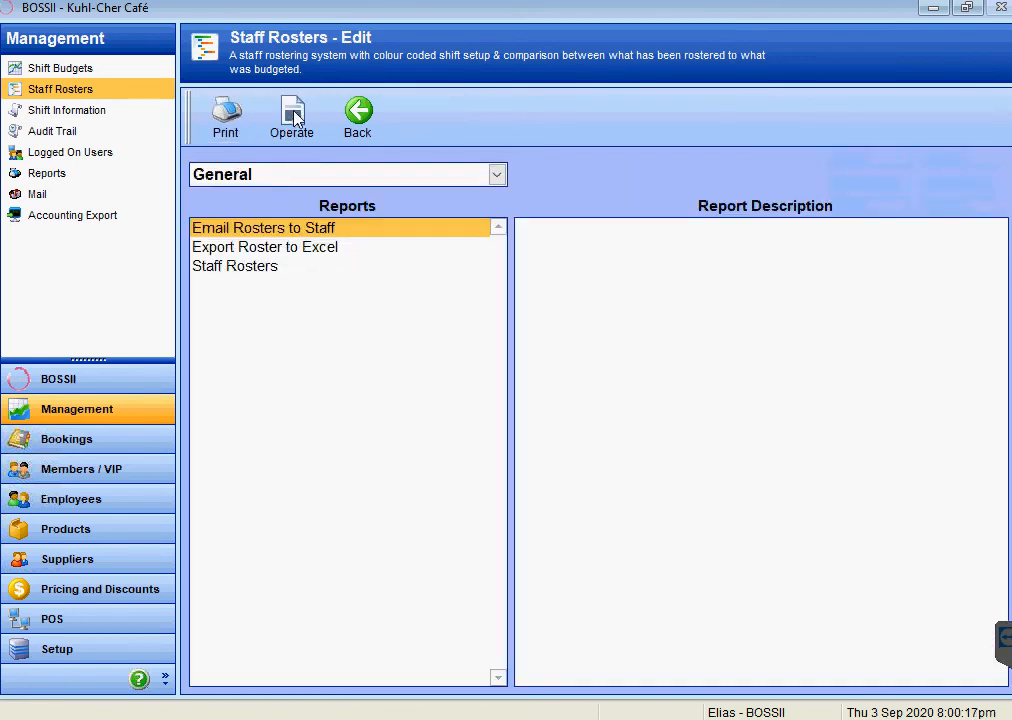
Try to email the rosters to all listed staff with the message "say hi to mum", then cancel the sending
click(296, 250)
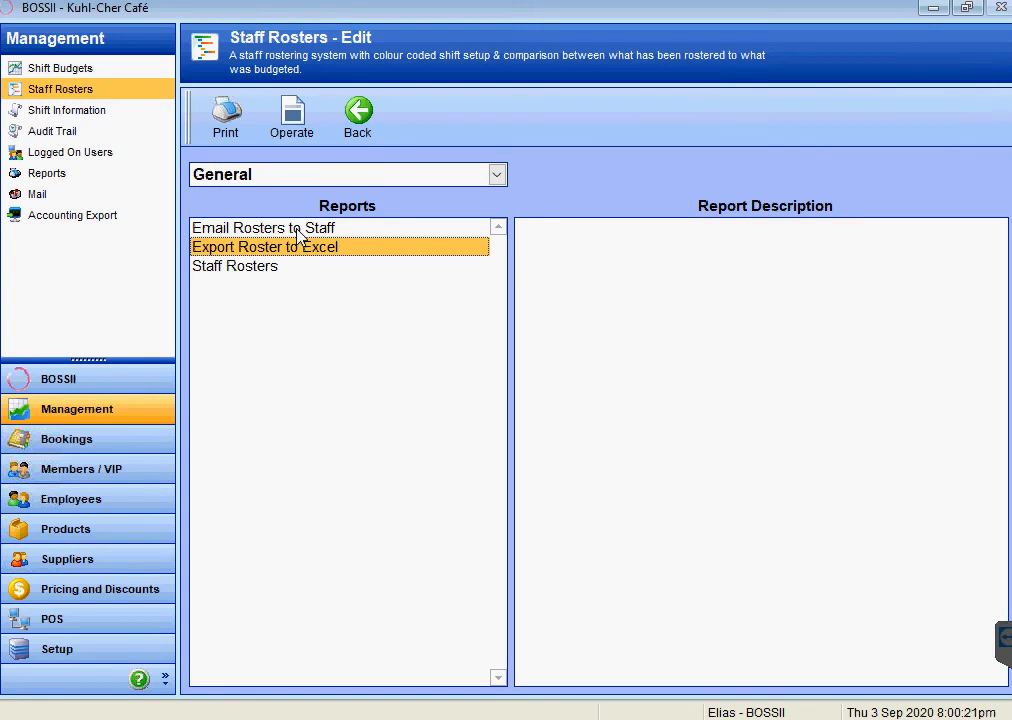
click(298, 230)
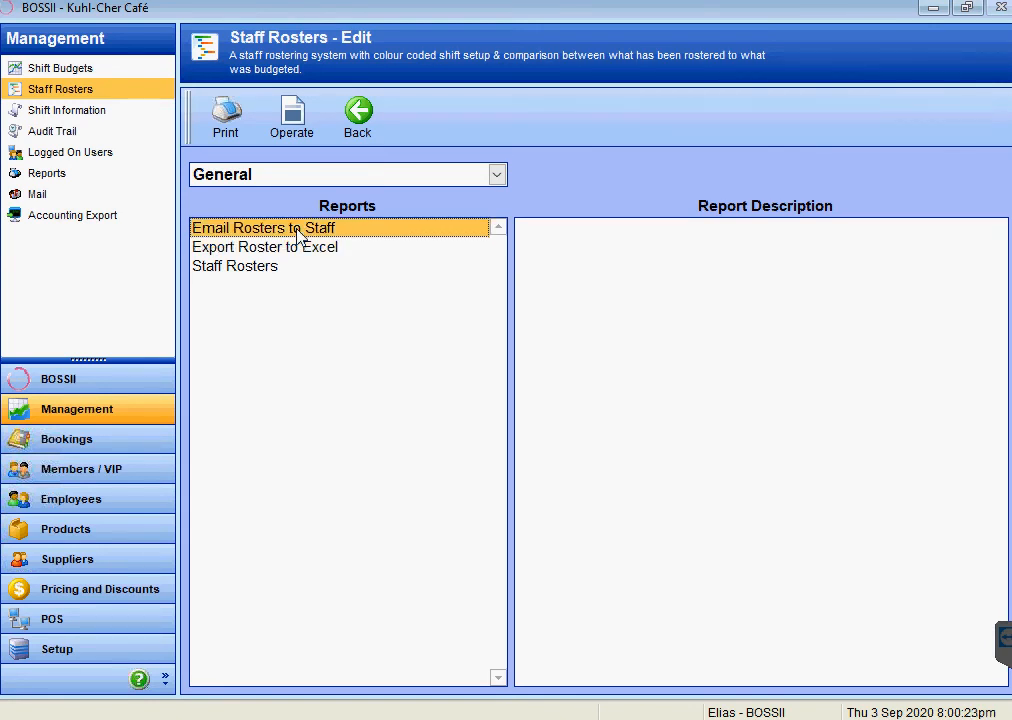
click(237, 269)
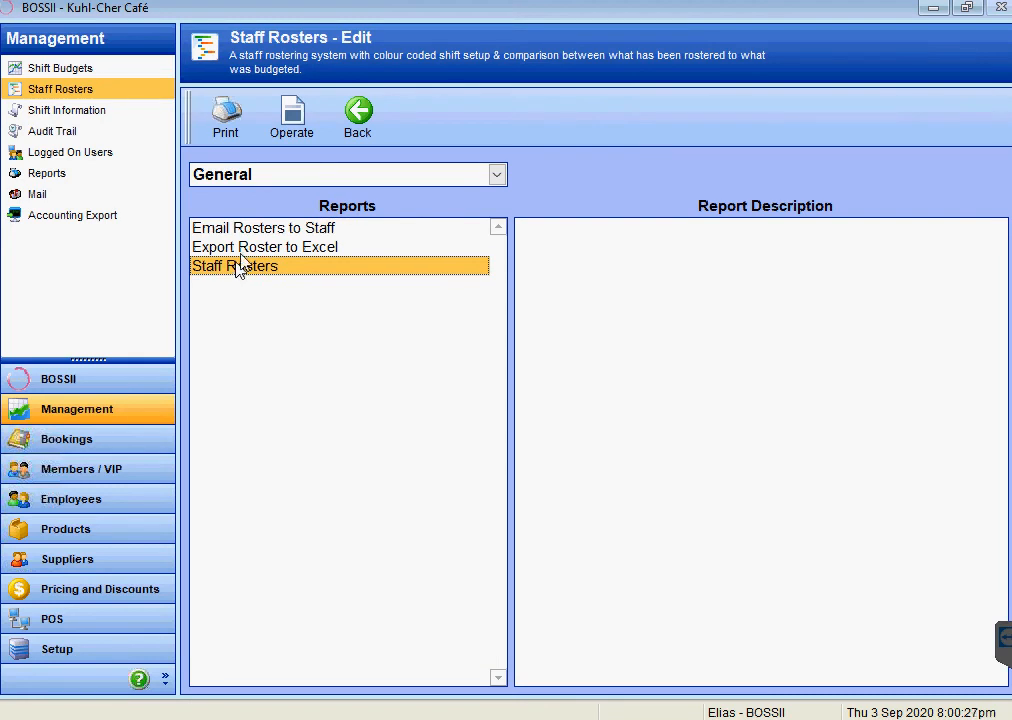
click(254, 233)
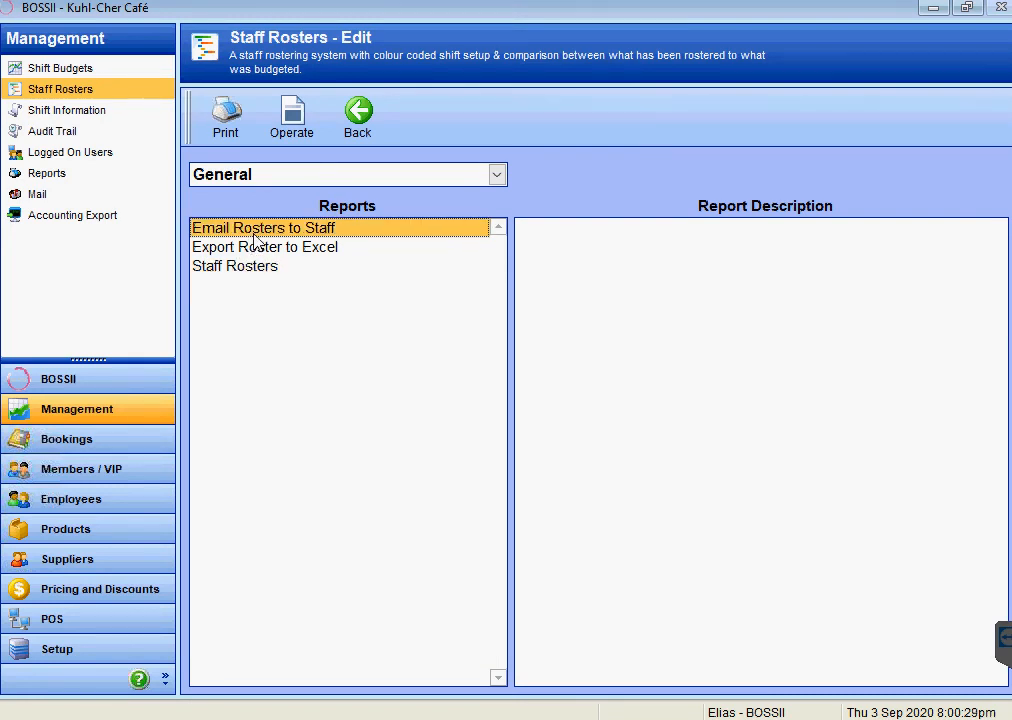
double_click(256, 233)
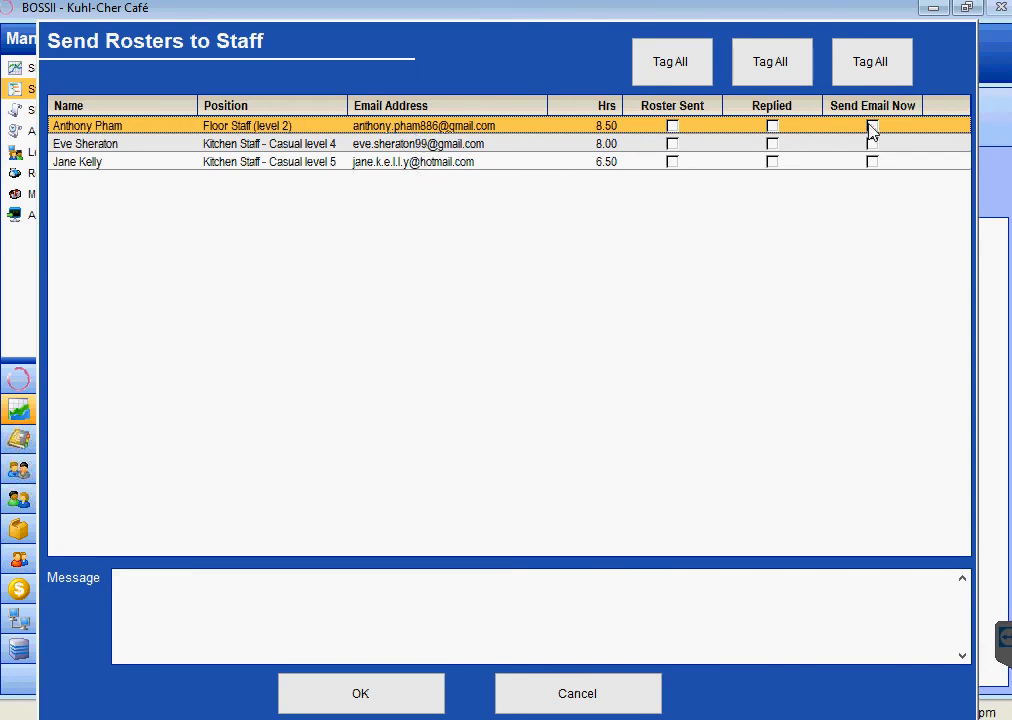
click(881, 63)
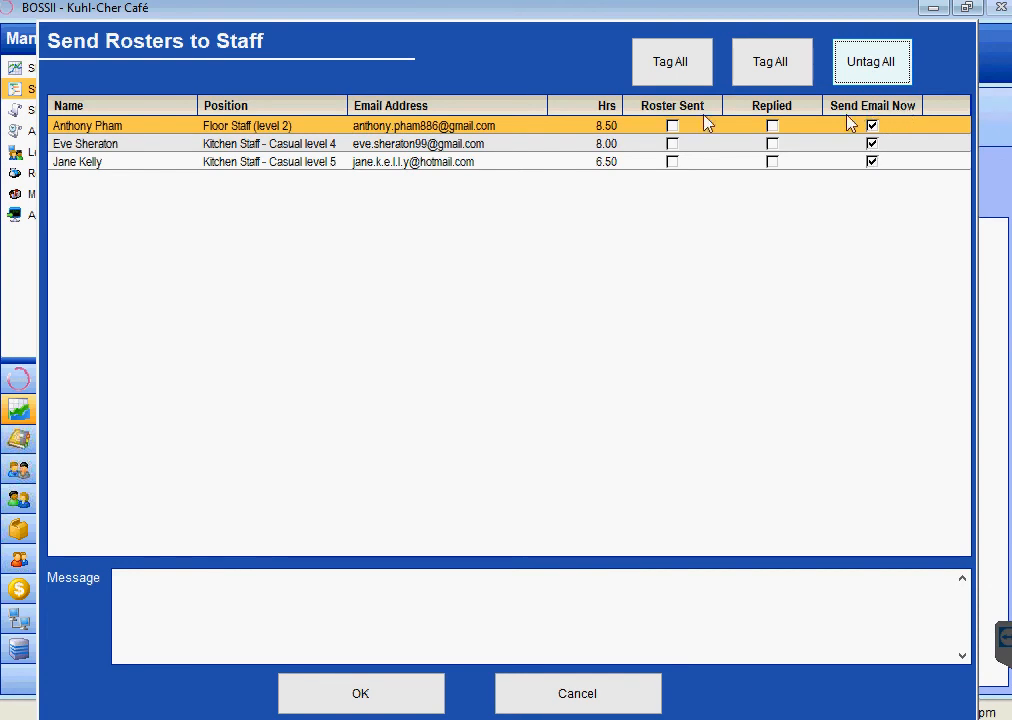
click(203, 595)
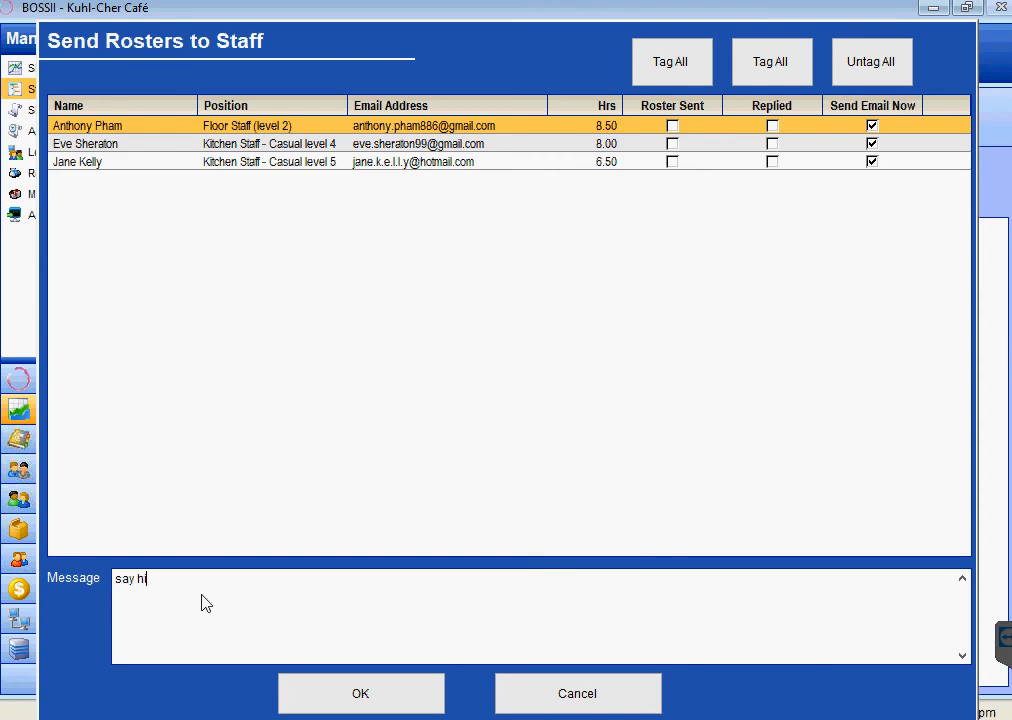
text(say hi to mum)
click(569, 700)
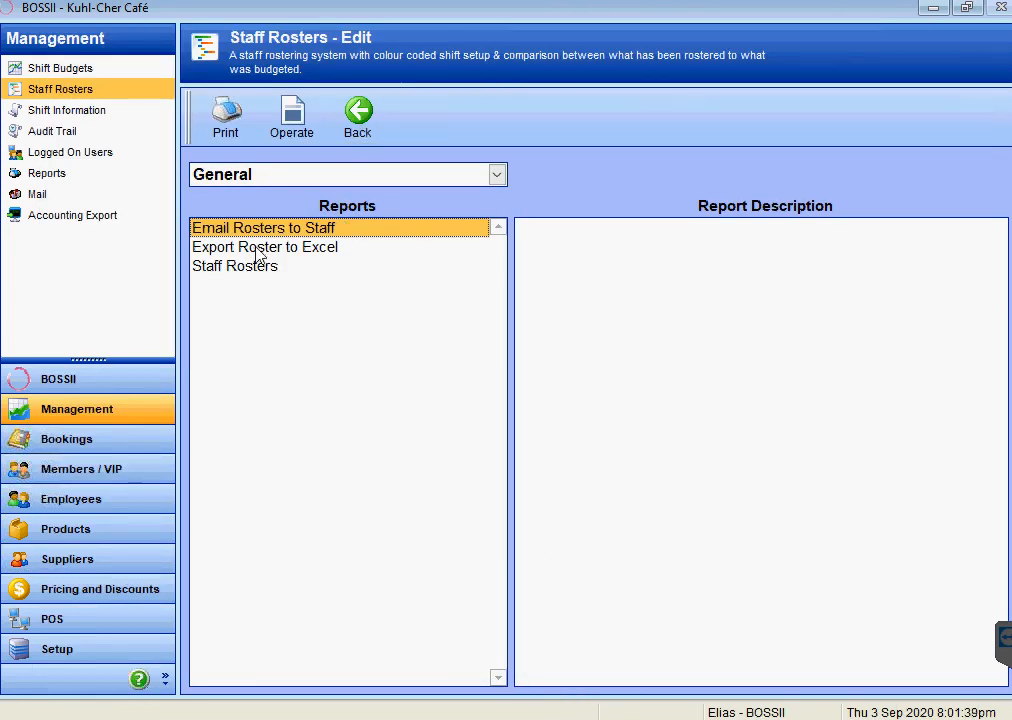
Preview the Staff Rosters report for Back of House and Front of House, check its output options, and close the preview
click(296, 250)
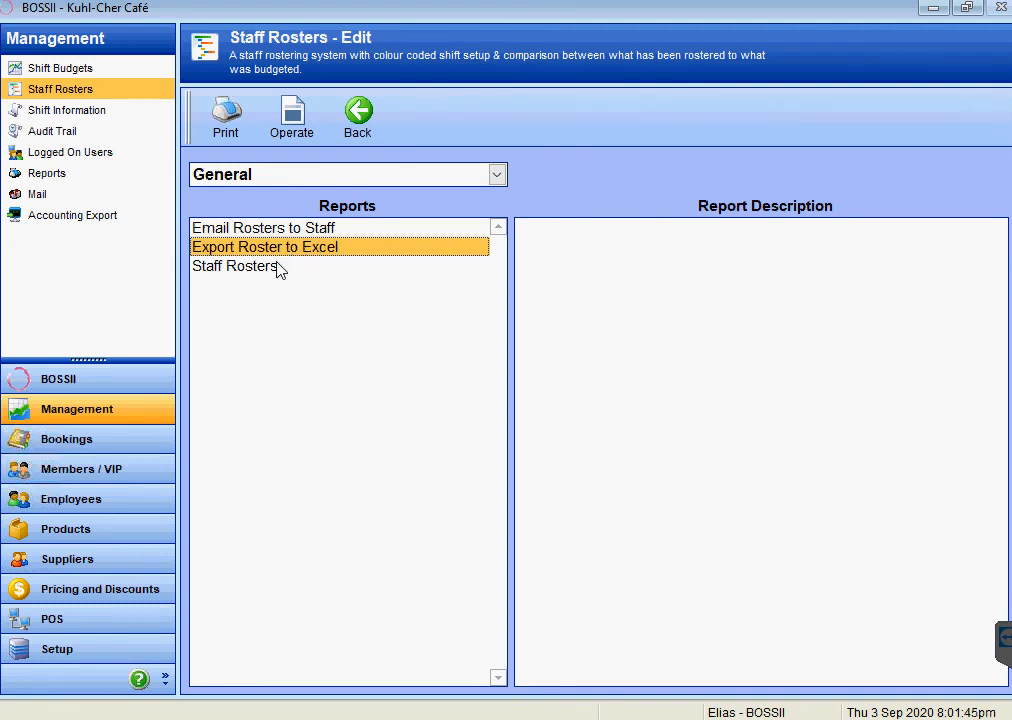
click(275, 264)
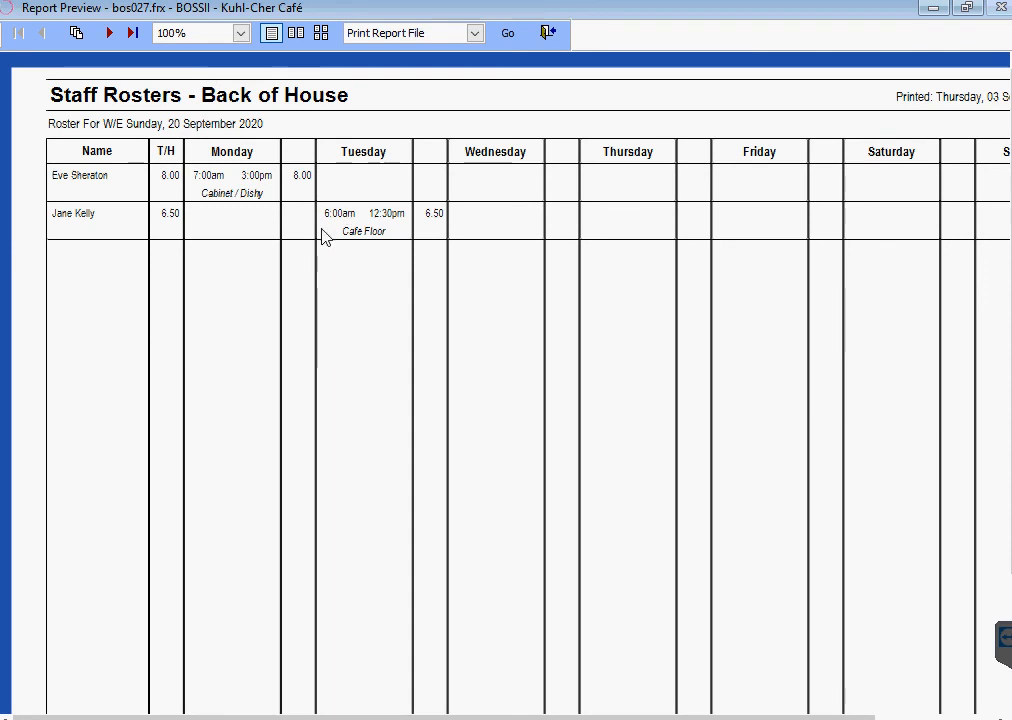
click(110, 34)
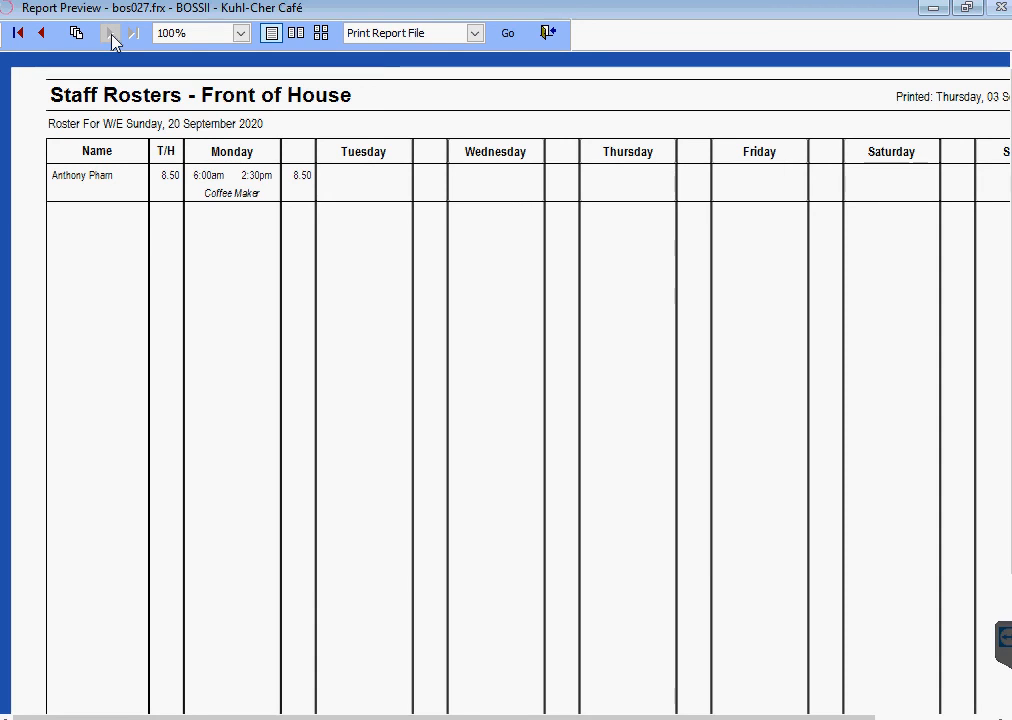
click(472, 36)
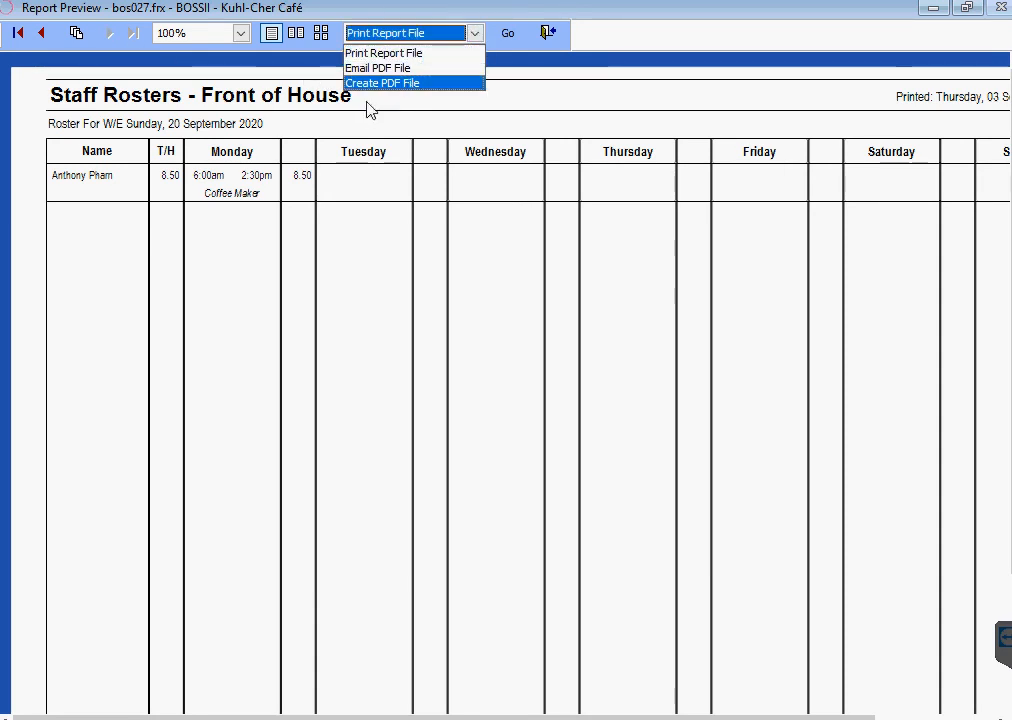
click(493, 290)
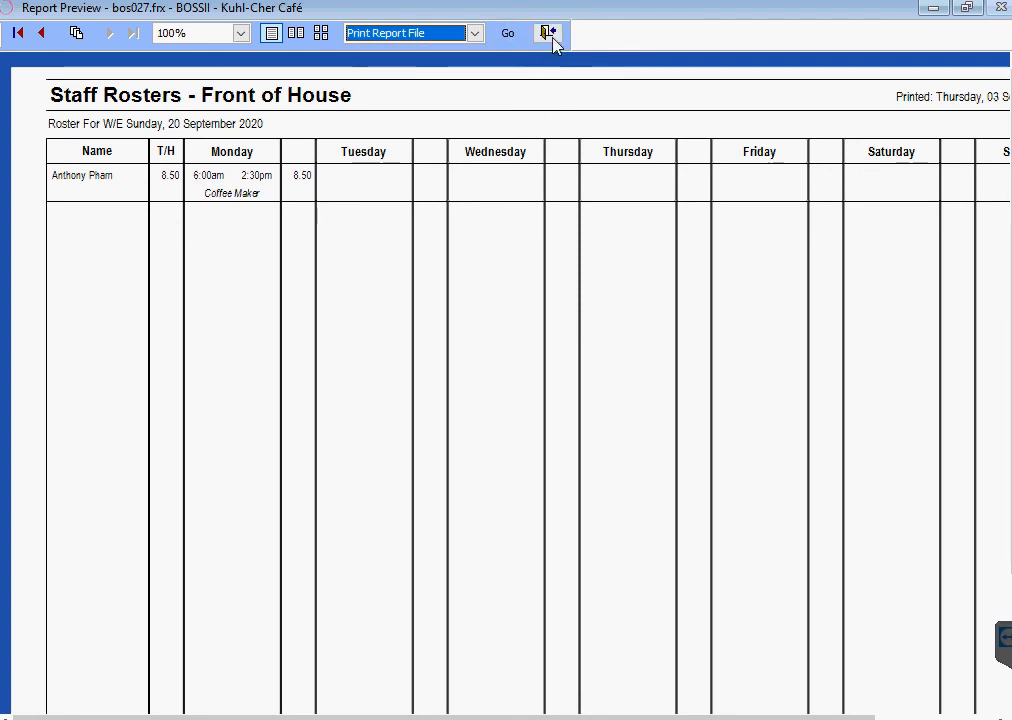
click(547, 32)
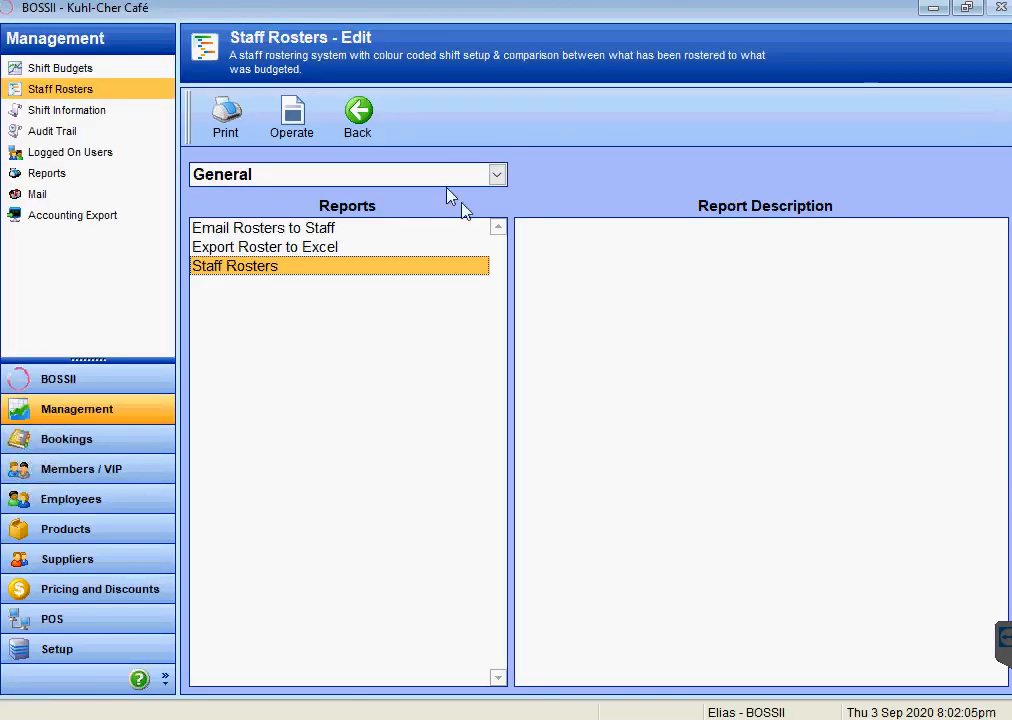
Copy the roster for the week ending 20/09/2020 into a new roster for the week ending 27/09/2020
click(358, 112)
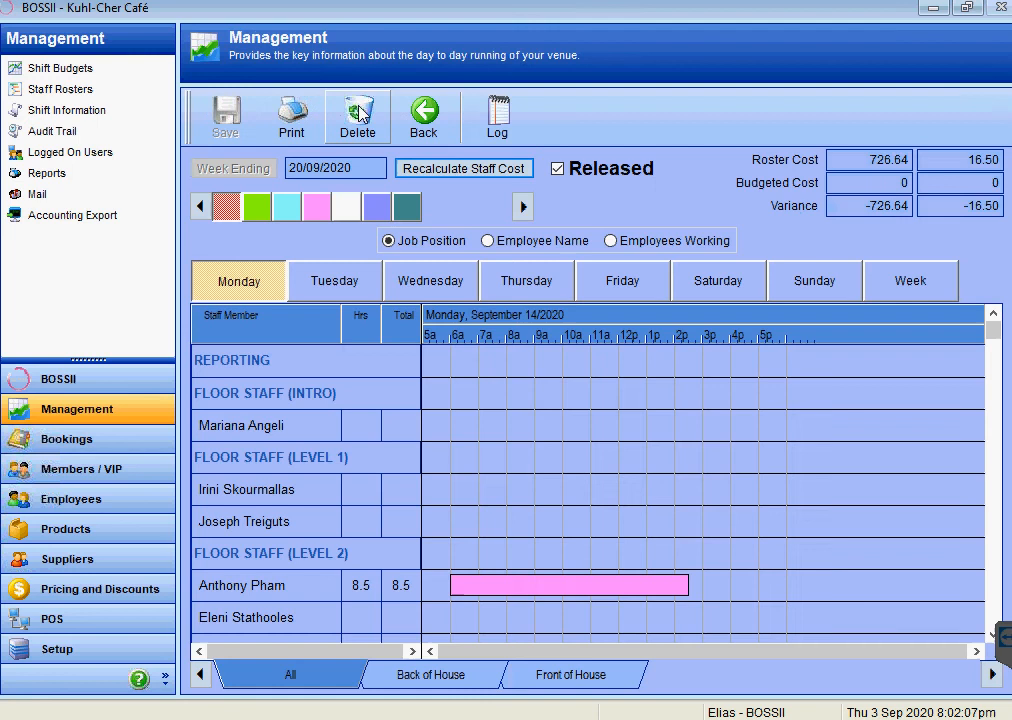
click(428, 118)
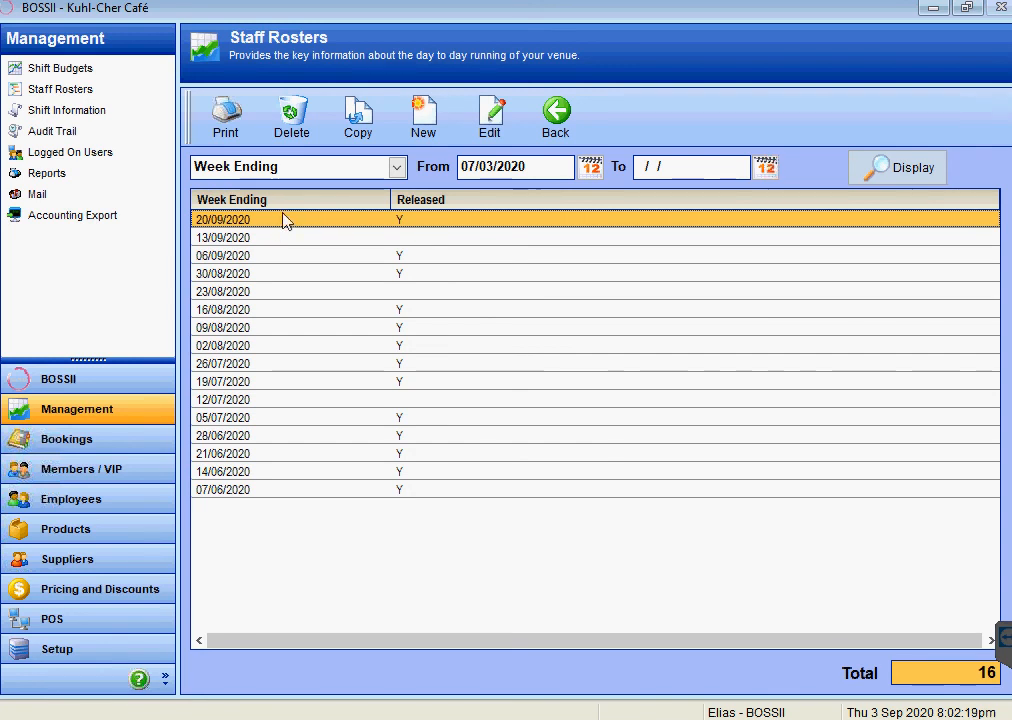
click(356, 114)
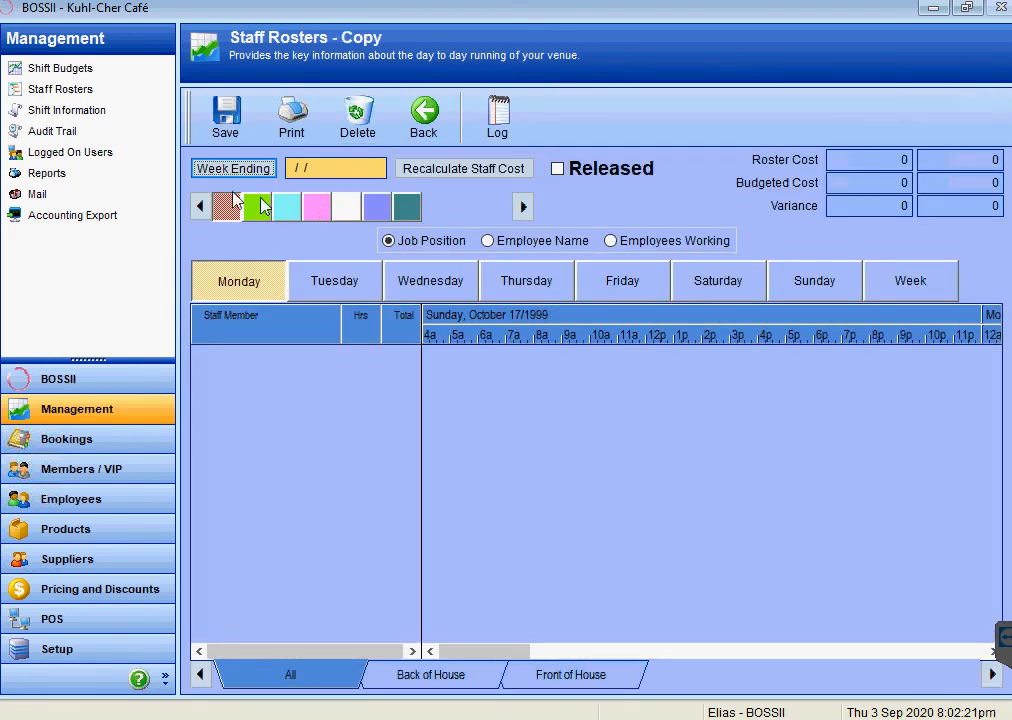
click(220, 170)
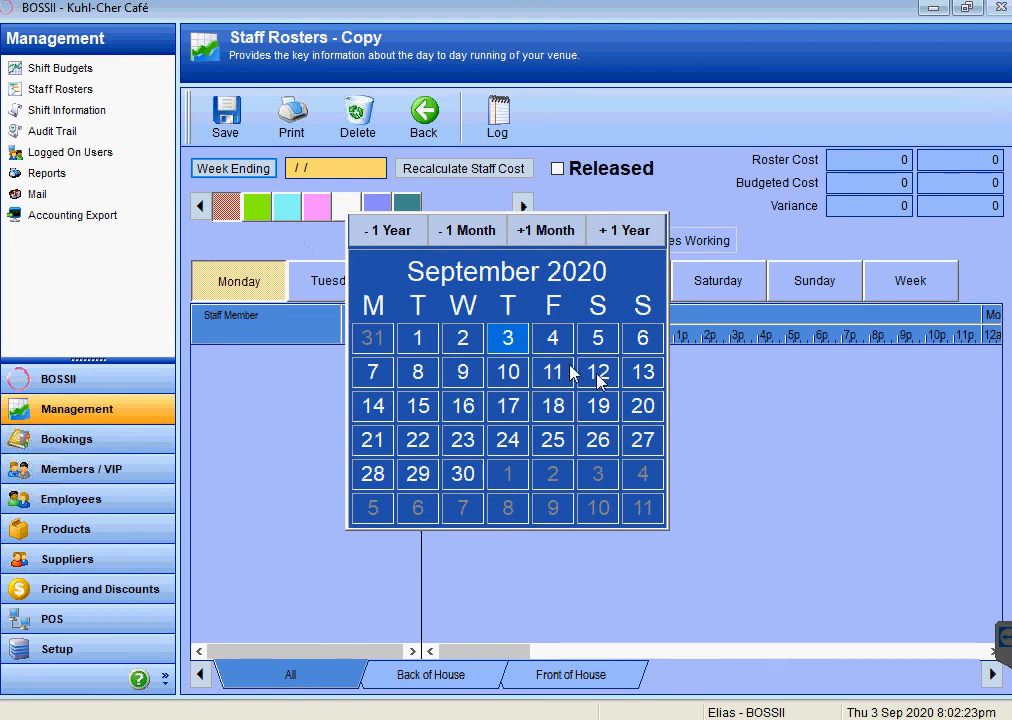
click(642, 440)
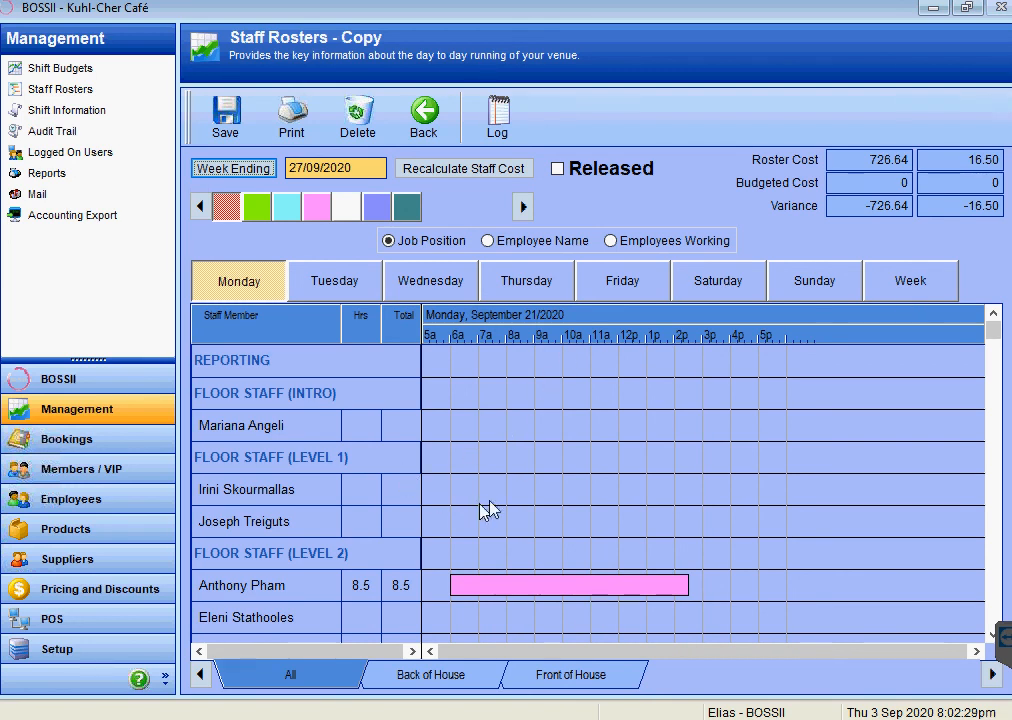
Roster the first Level 1 floor employee on Monday from about 6:15 am as Venue Leader, noted "only for 2 hours", and extend the shift to about 2 pm
drag(459, 490, 584, 494)
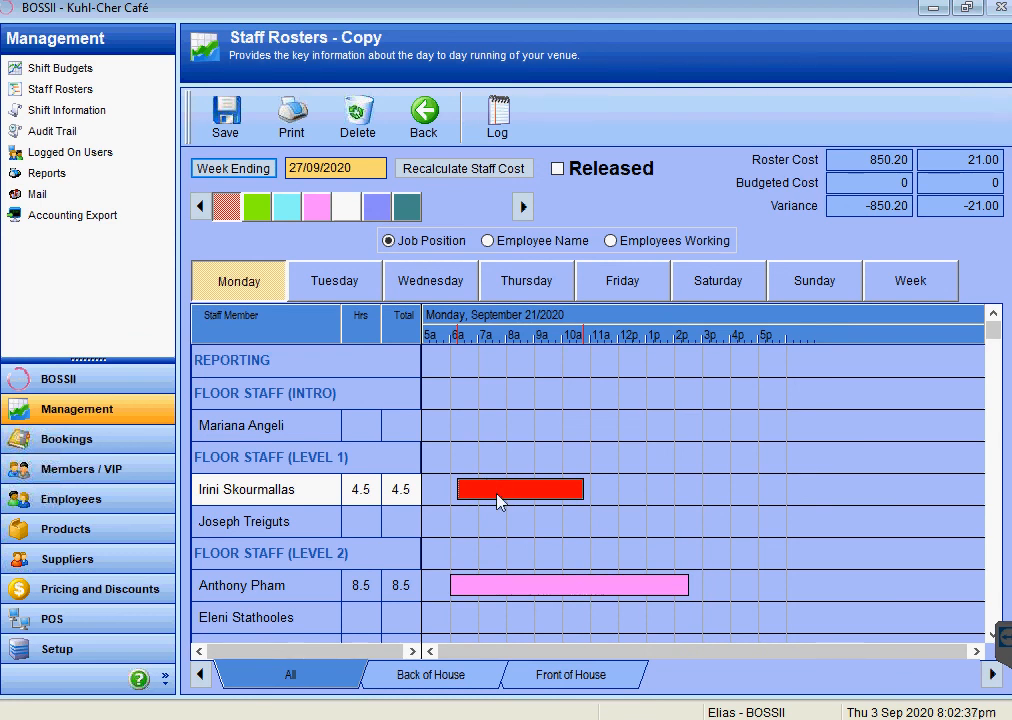
double_click(496, 492)
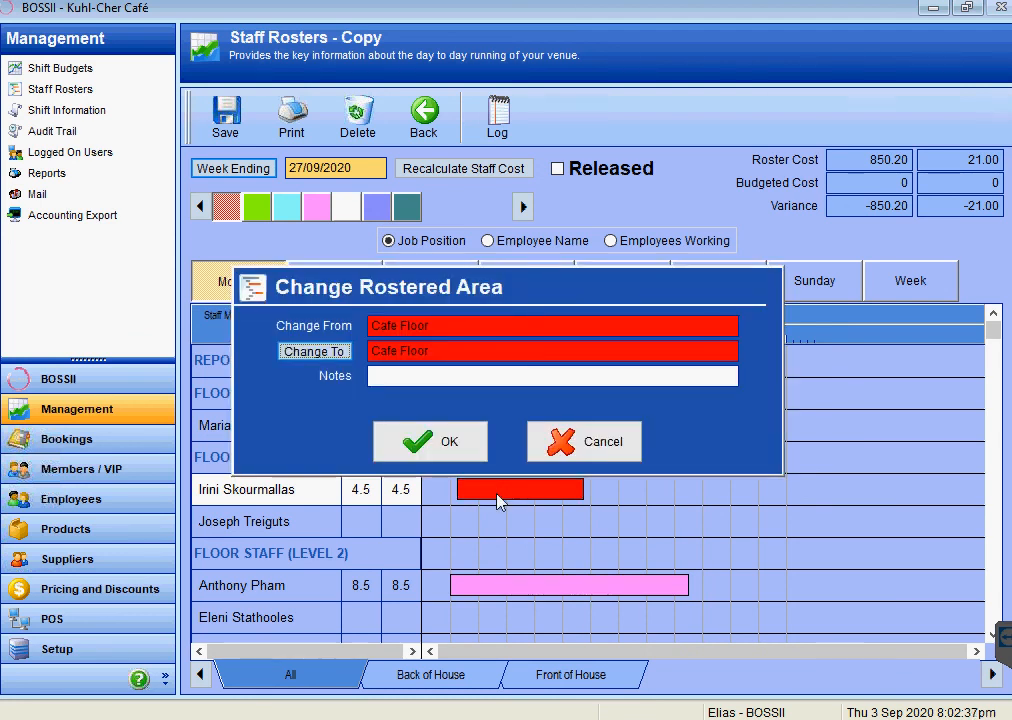
click(314, 351)
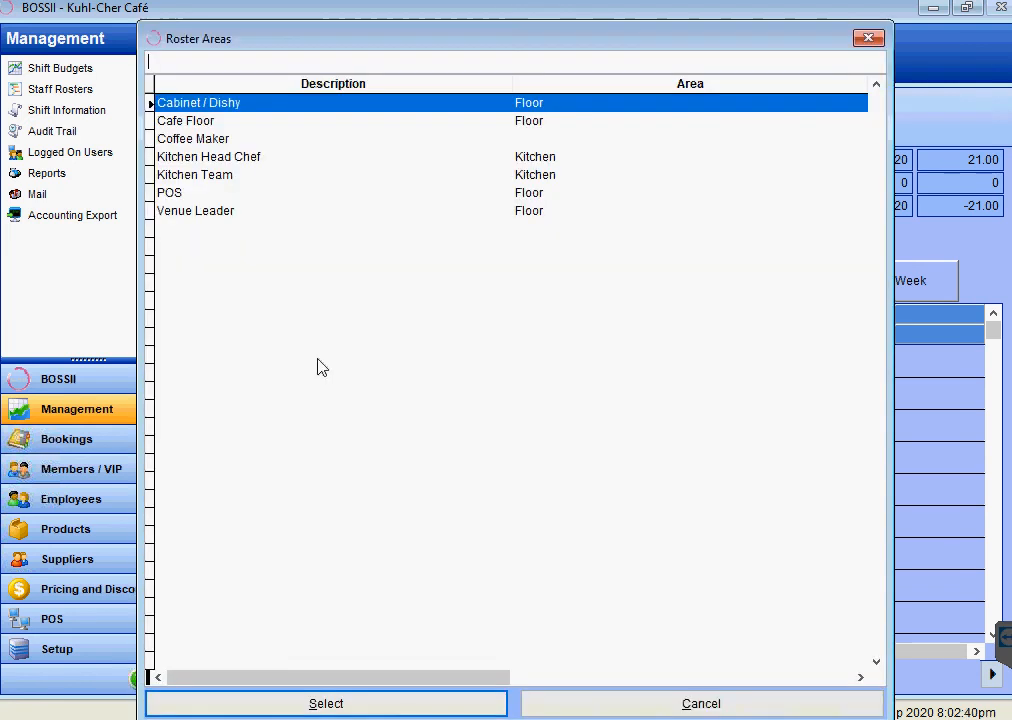
double_click(190, 210)
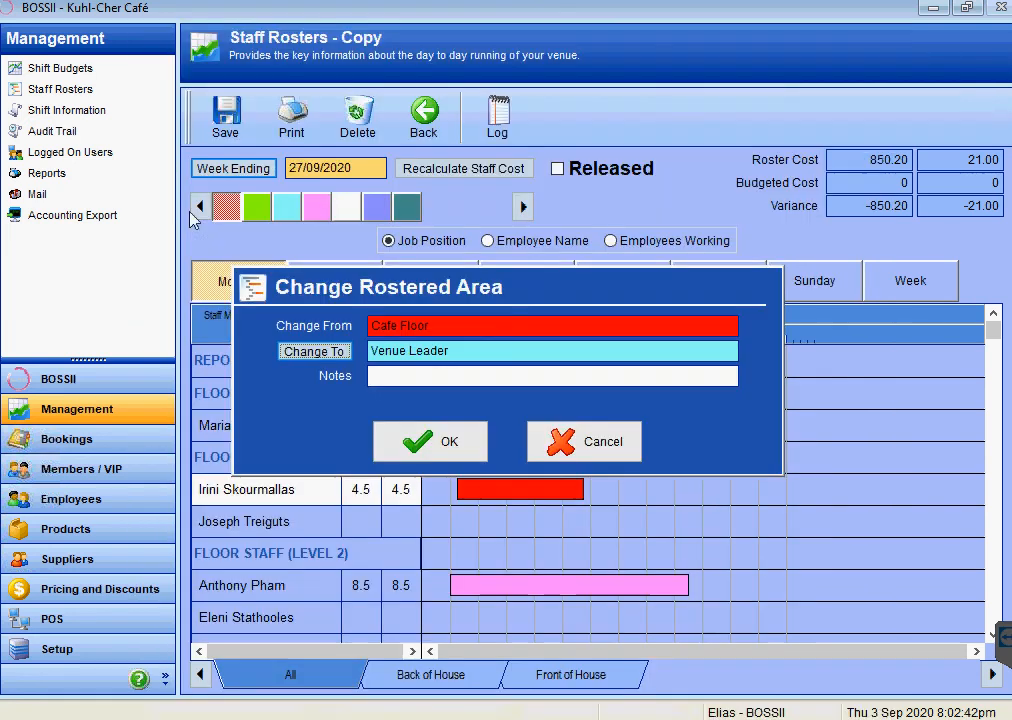
click(409, 378)
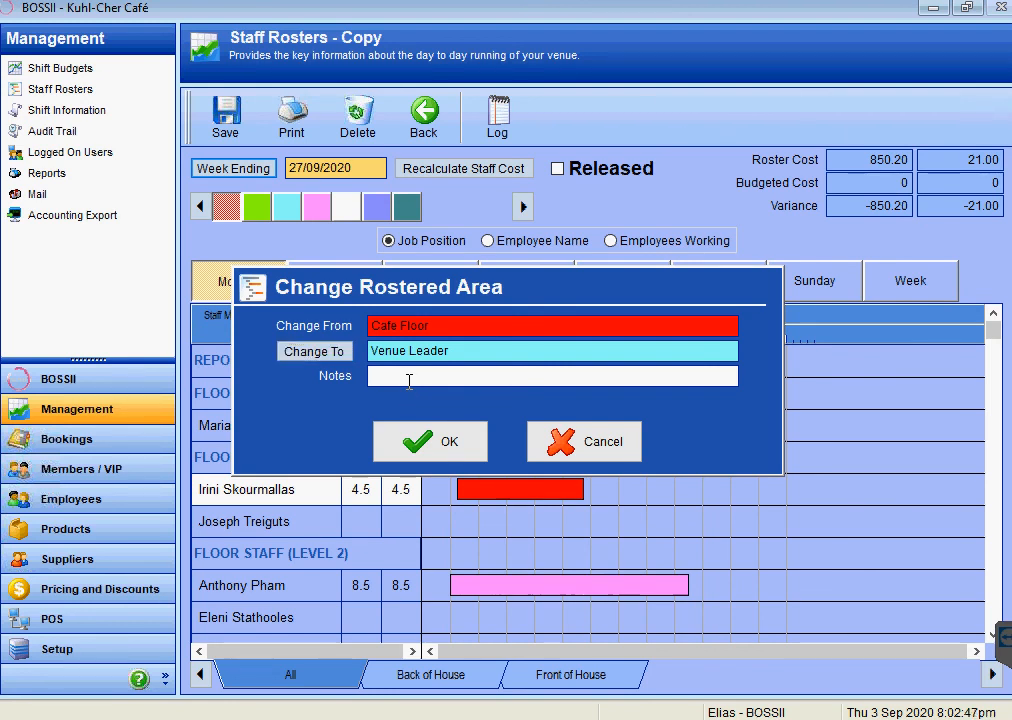
text(only for 2 hours)
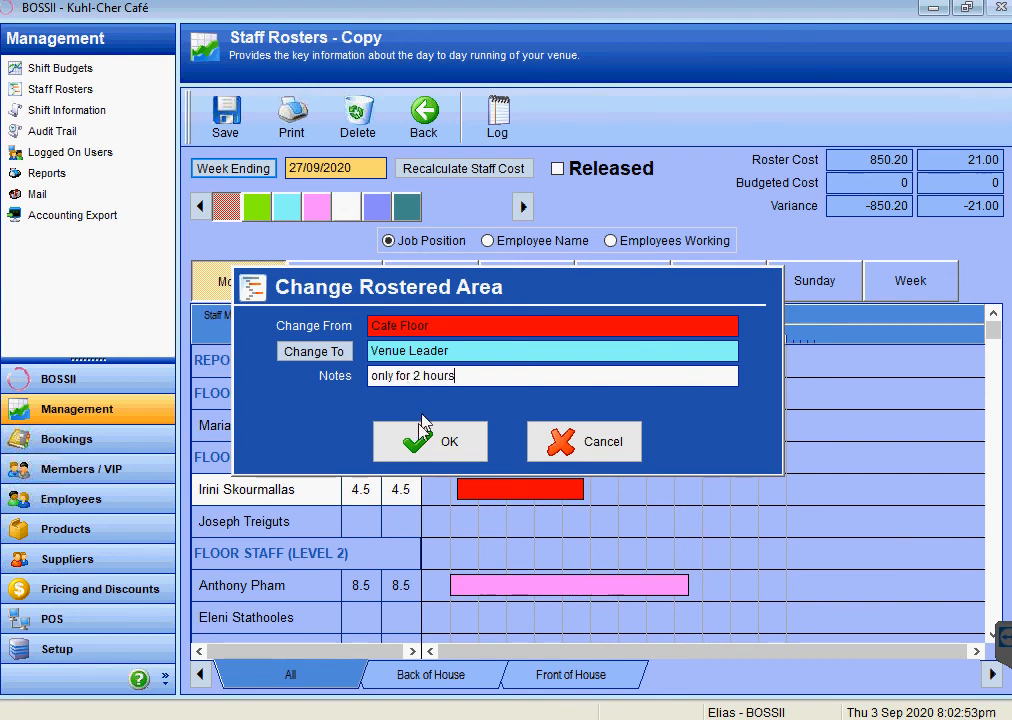
click(418, 442)
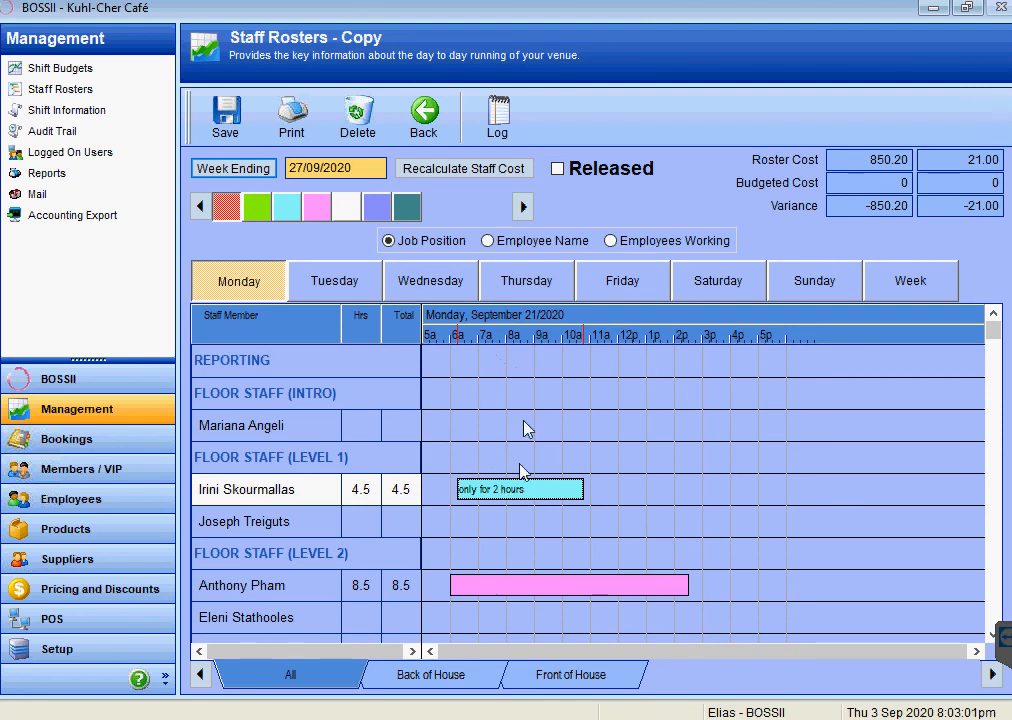
drag(583, 489, 675, 489)
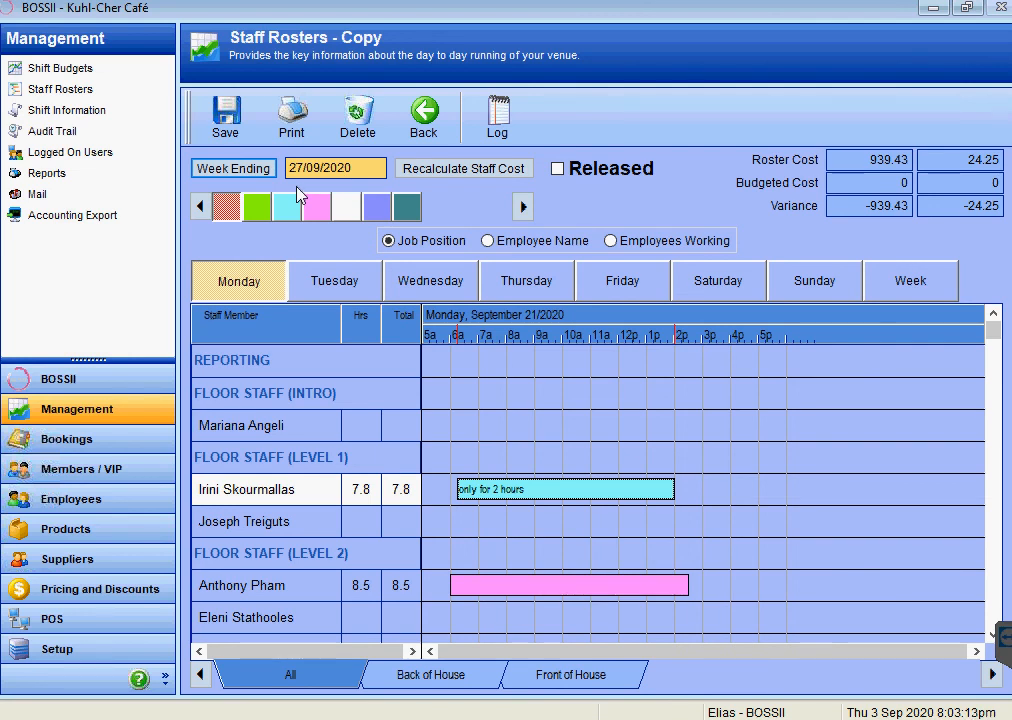
Mark the copied roster for the week ending 27/09/2020 as released, recalculate its staff cost and save it
click(558, 169)
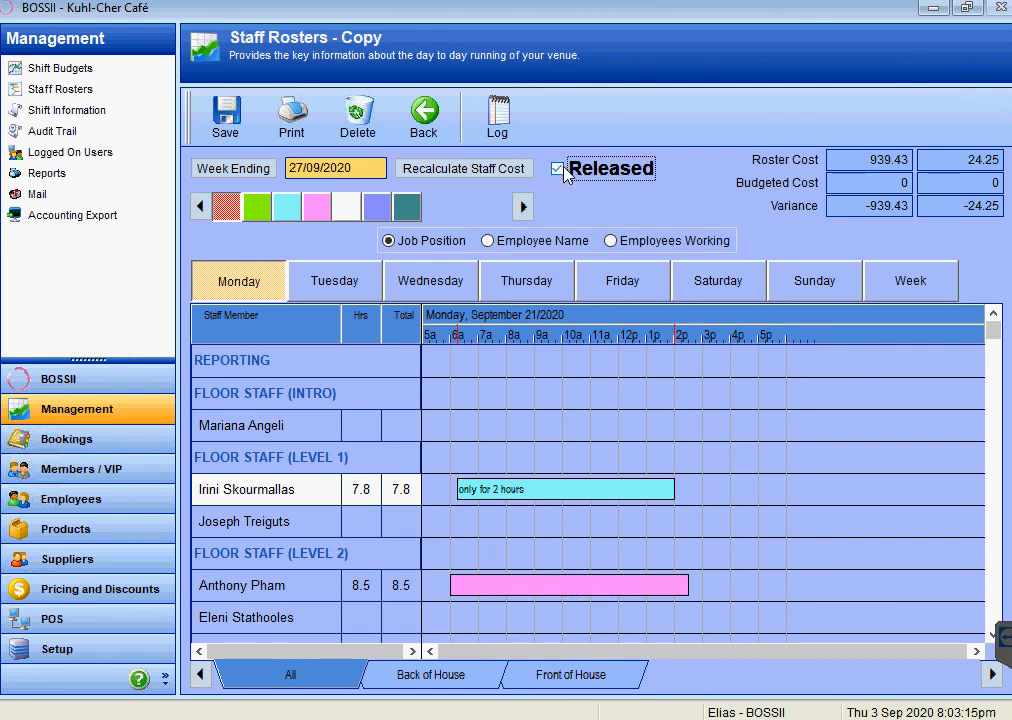
click(441, 169)
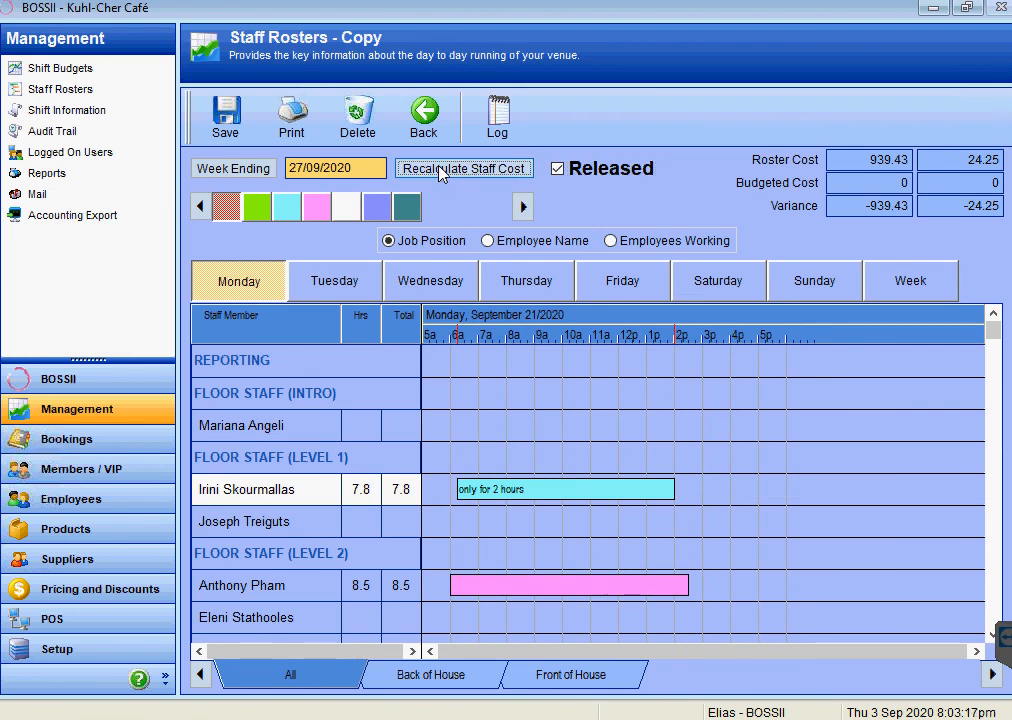
click(225, 117)
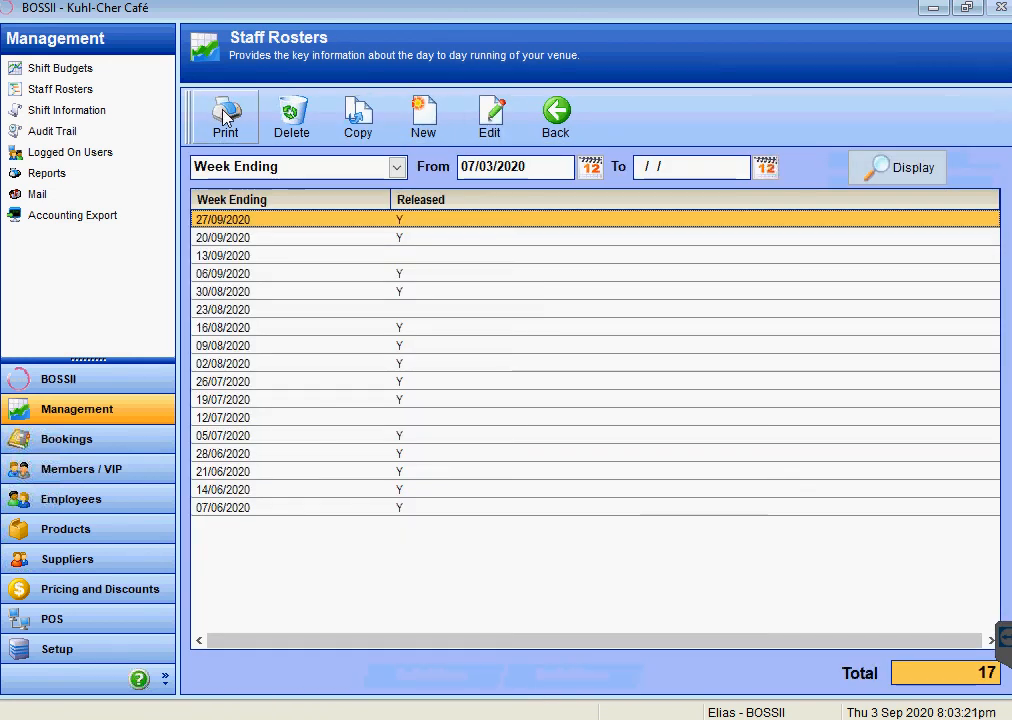